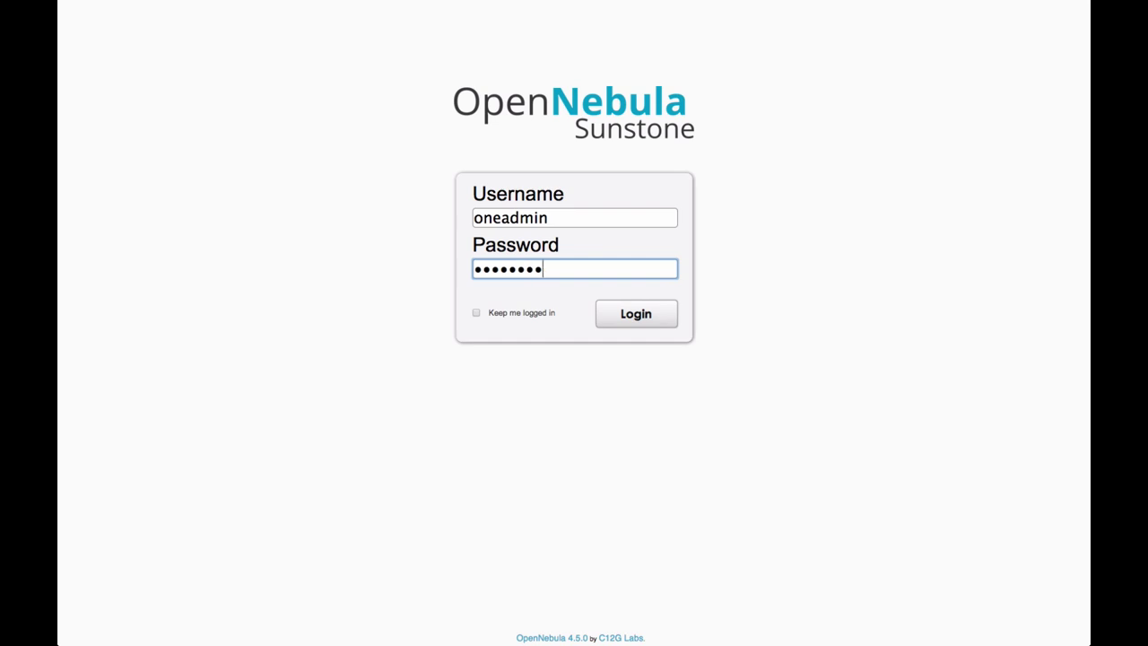
# Step: Log in and open the ProductionWebServer cluster's details from Infrastructure > Clusters
pyautogui.press('Return')
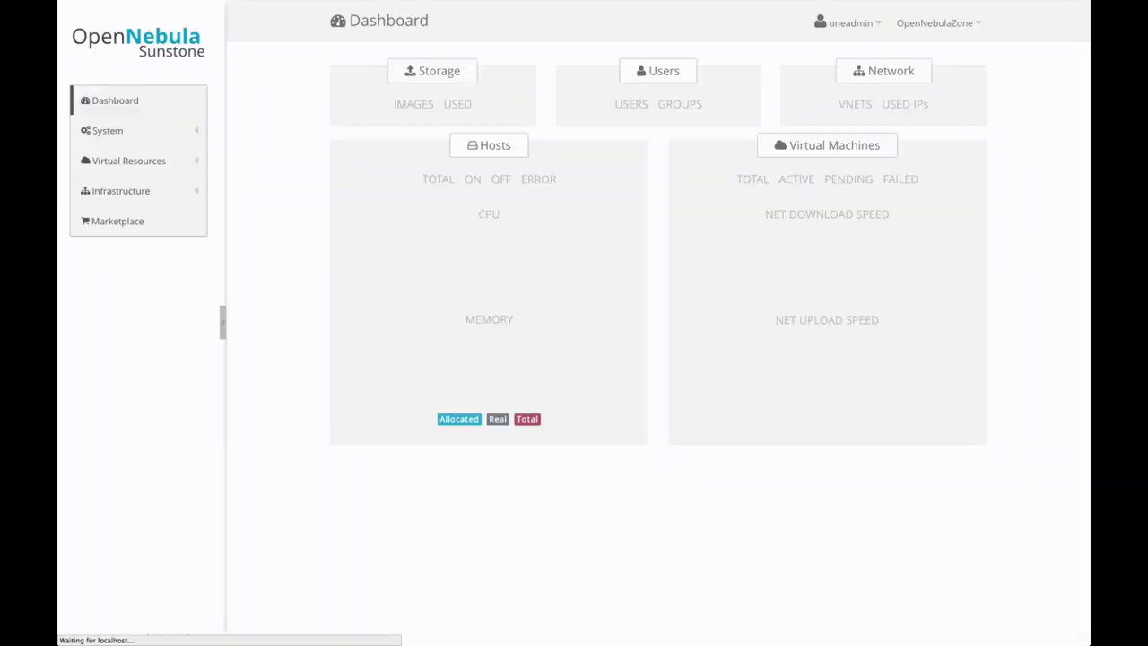
pyautogui.click(152, 202)
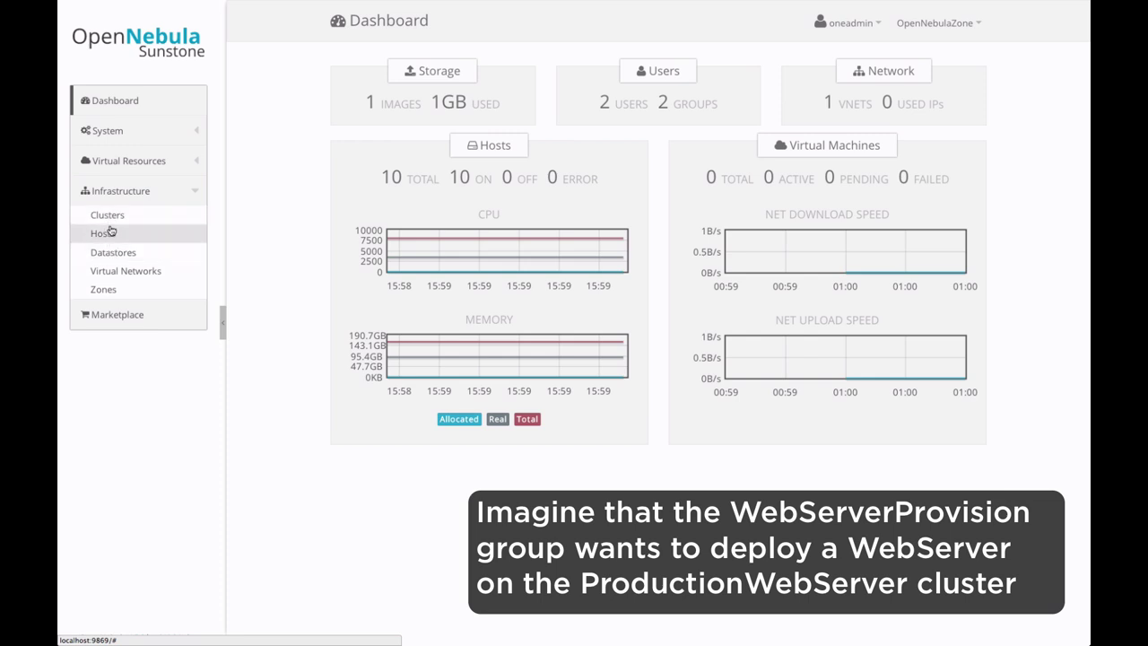
pyautogui.click(109, 218)
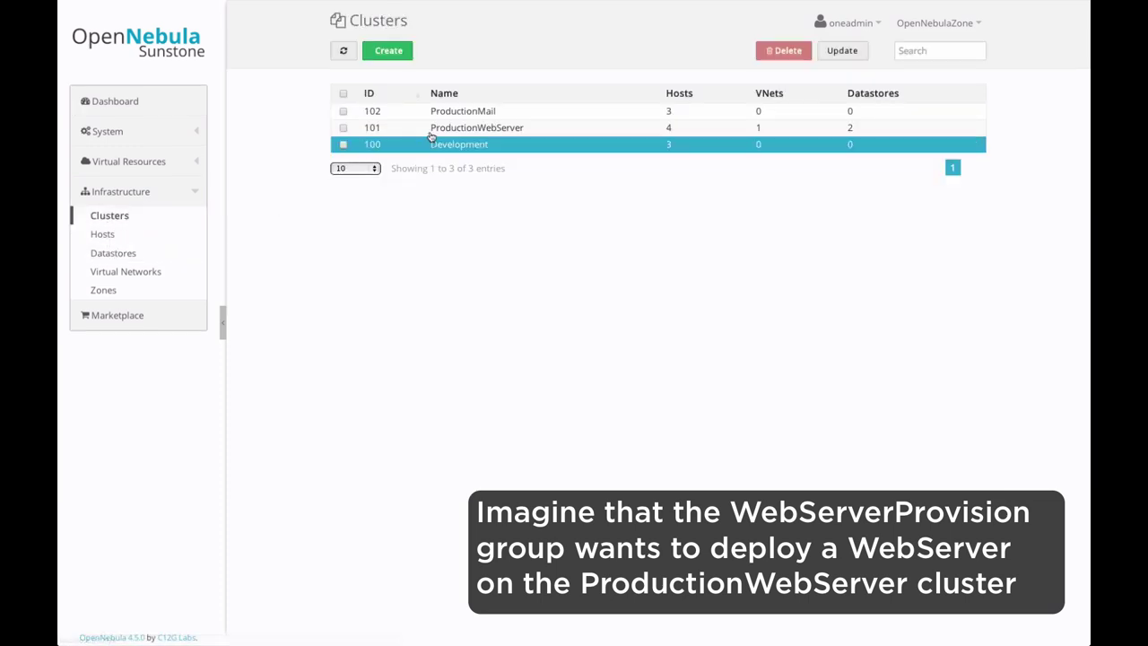
pyautogui.click(462, 130)
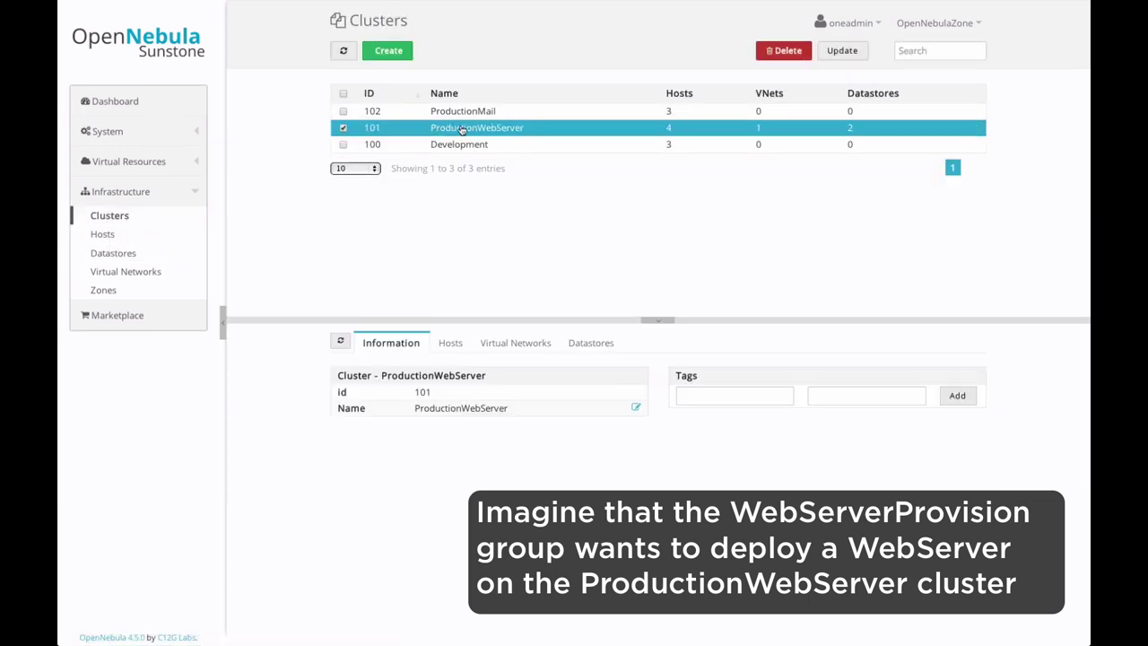
# Step: Review the cluster's 4 hosts, PublicNet network and 2 datastores, then list all ten hosts
pyautogui.click(450, 345)
pyautogui.click(396, 411)
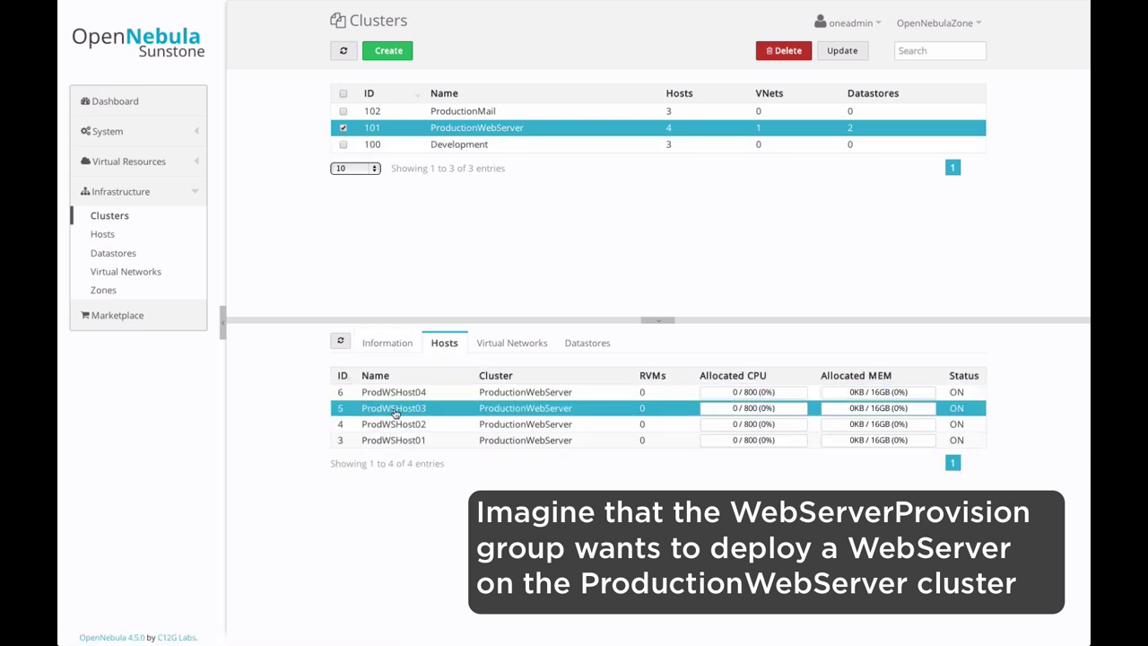
pyautogui.click(535, 341)
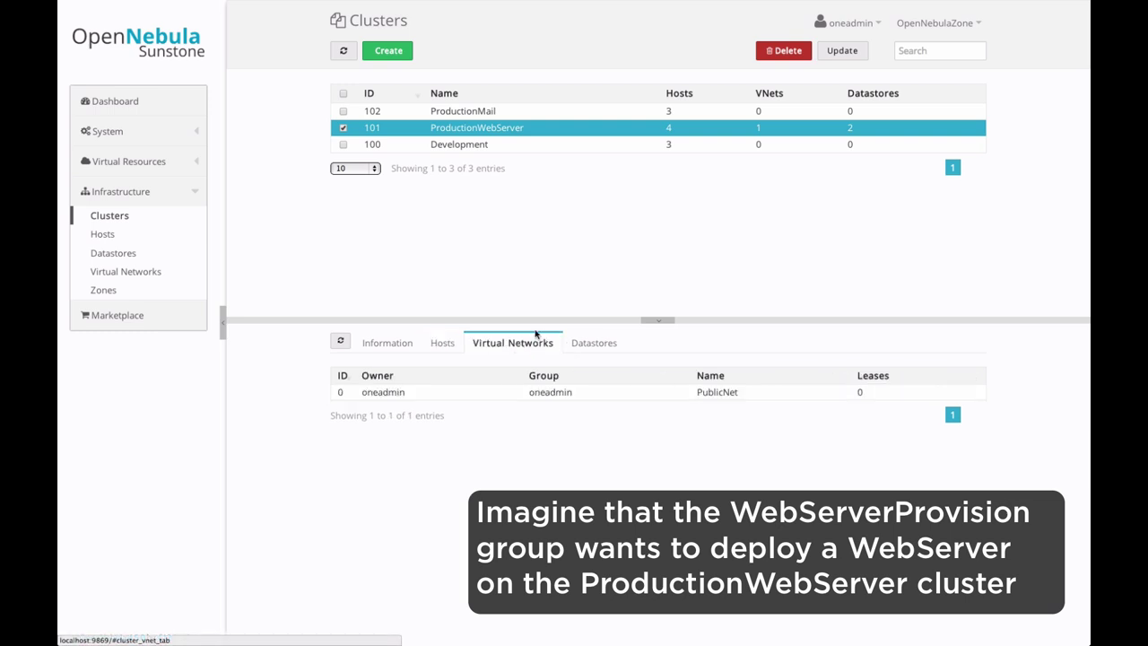
pyautogui.click(592, 346)
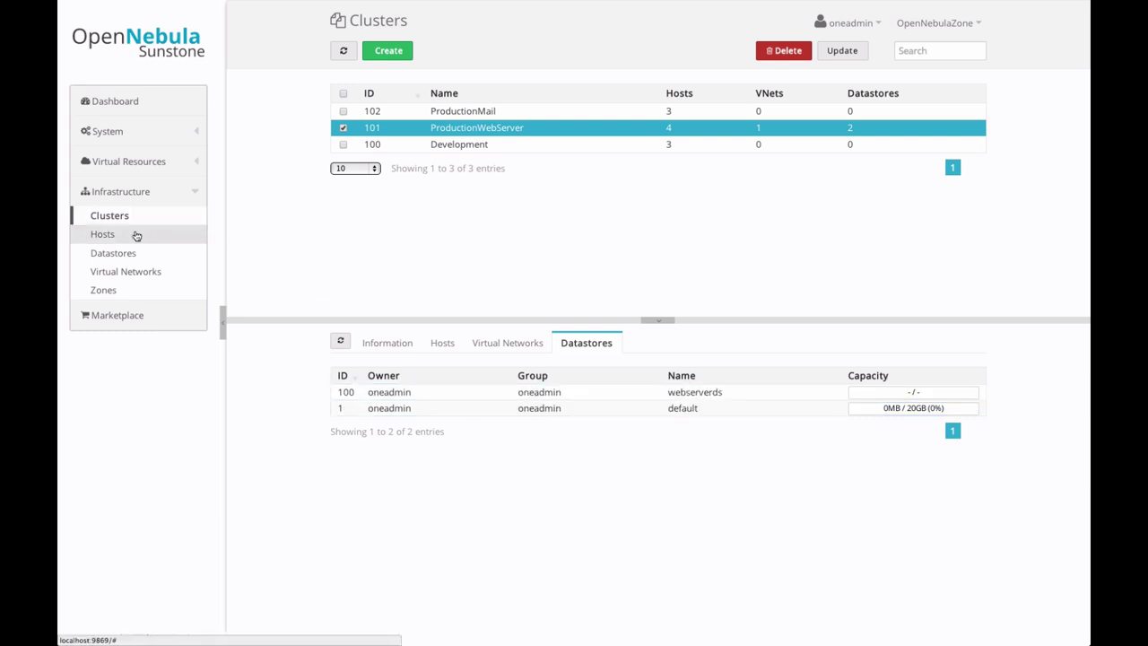
pyautogui.click(136, 235)
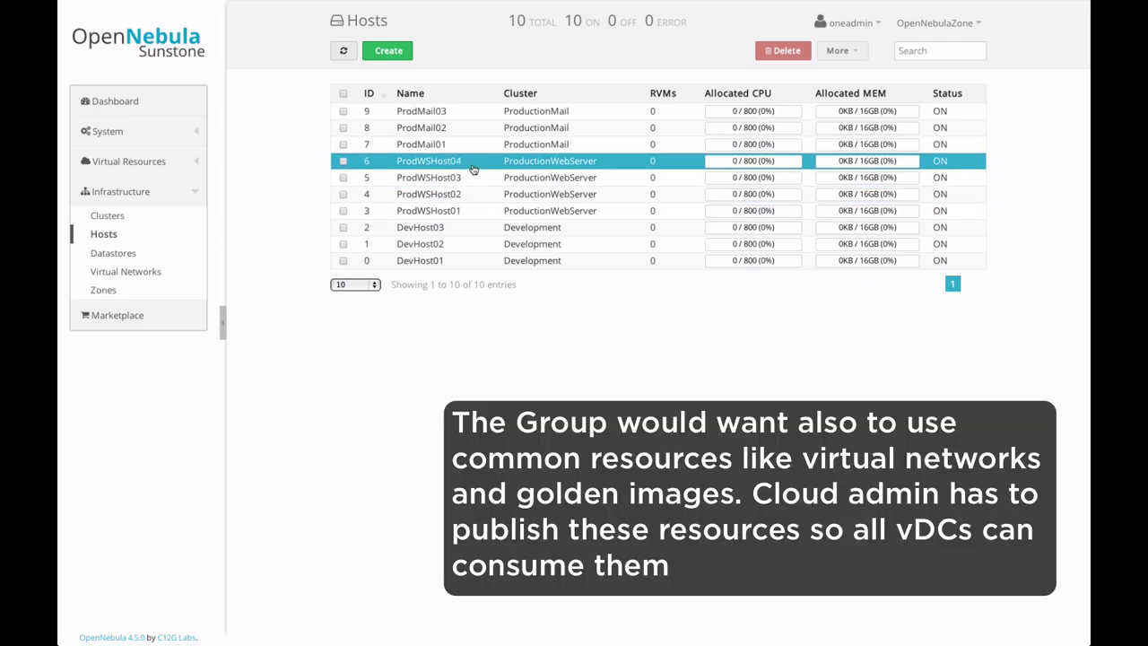
# Step: Check the PublicNet network and WebServerImage image, then show the Groups list with users and oneadmin
pyautogui.click(131, 272)
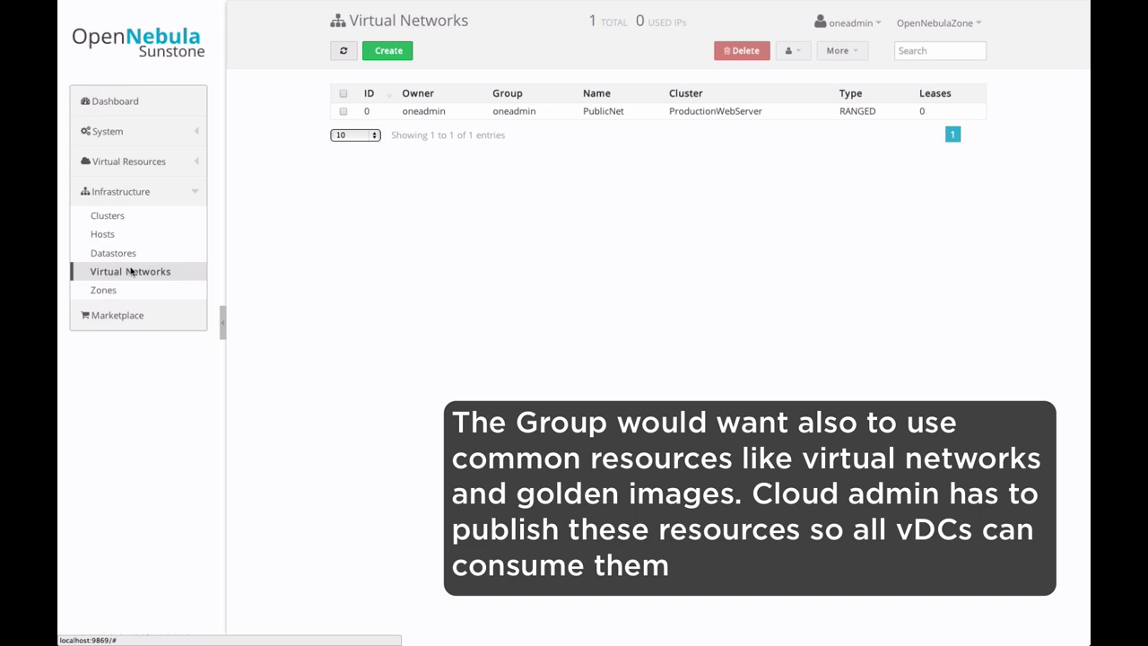
pyautogui.click(571, 109)
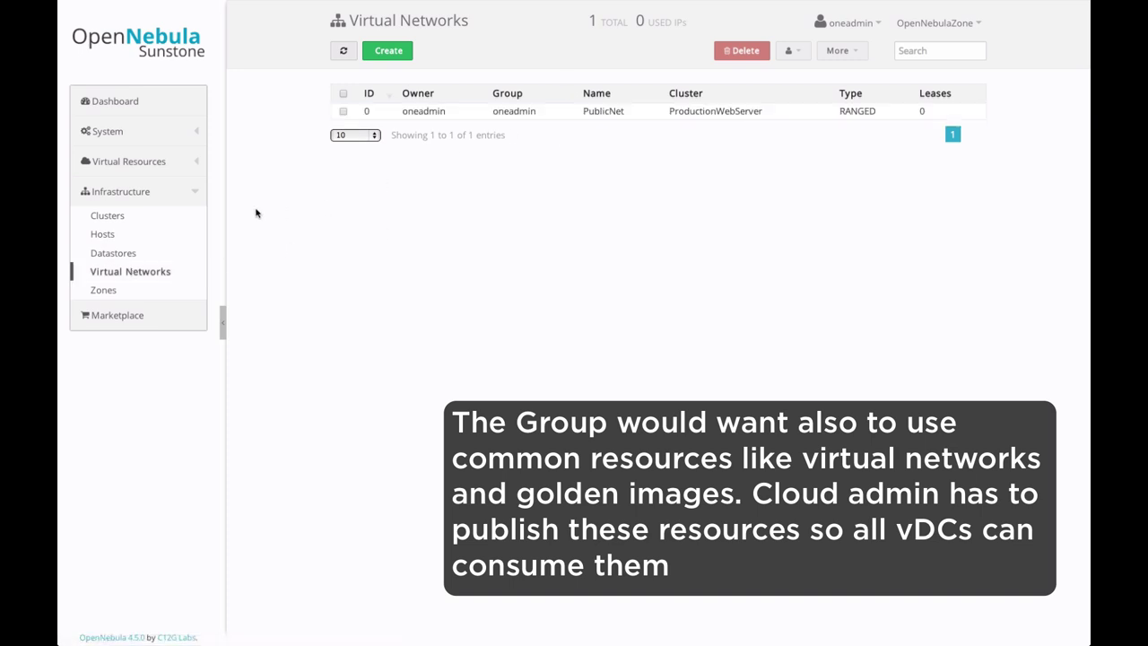
pyautogui.click(187, 166)
pyautogui.click(140, 223)
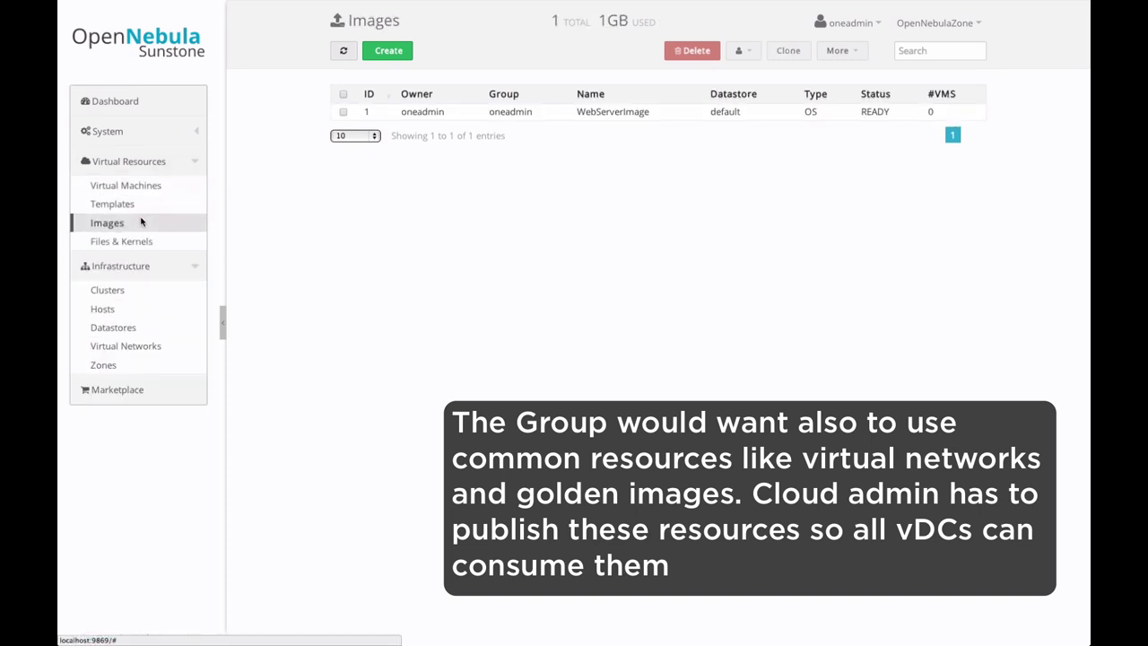
pyautogui.click(530, 115)
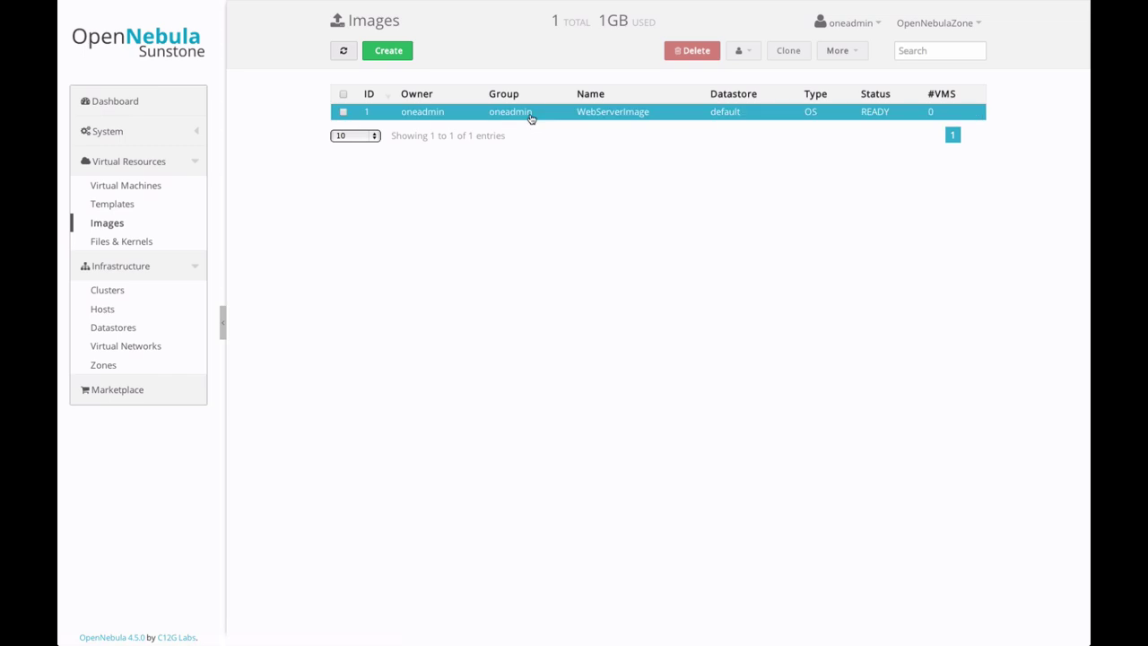
pyautogui.click(530, 115)
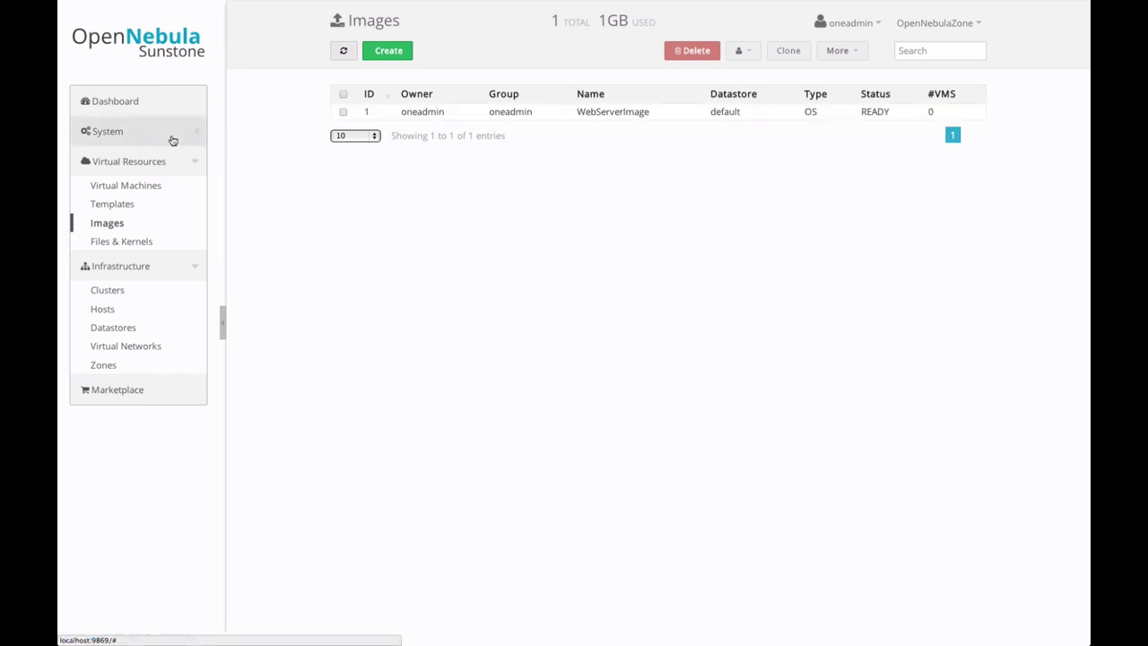
pyautogui.click(165, 140)
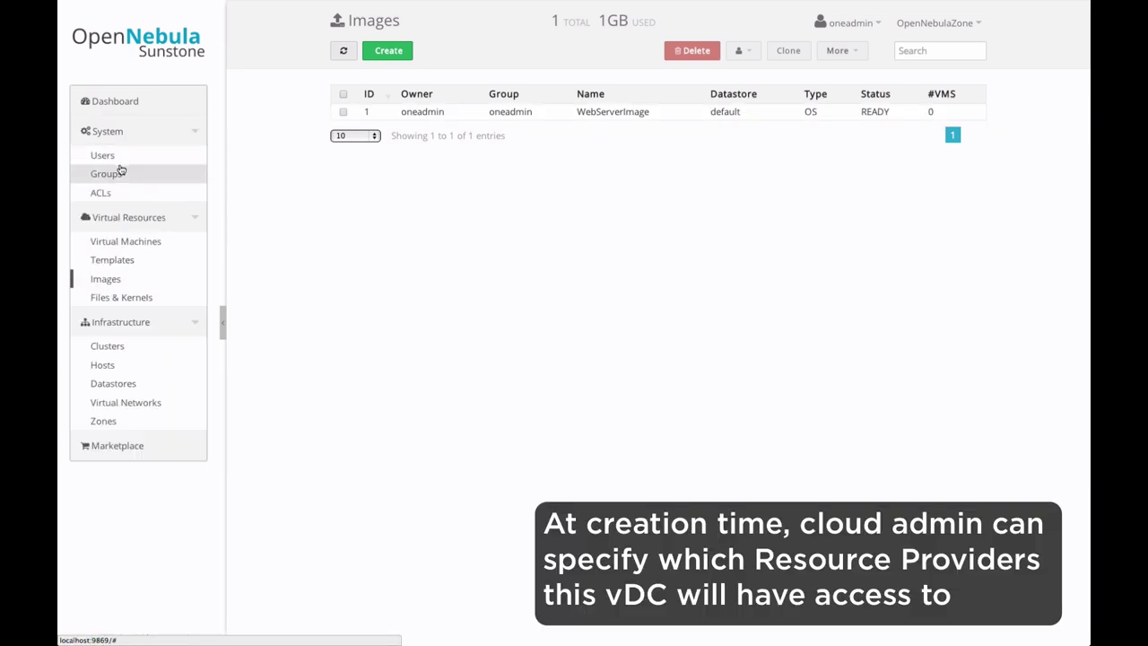
pyautogui.click(120, 171)
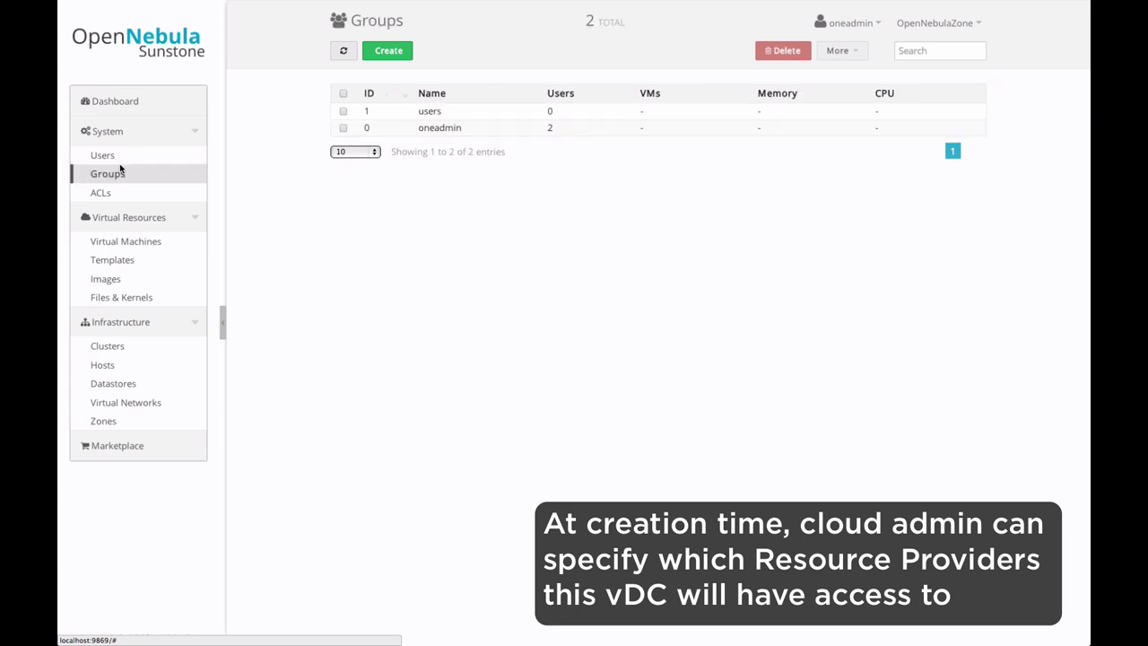
# Step: Start a new group named WebServerProvision restricted to the ProductionWebServer cluster
pyautogui.click(393, 56)
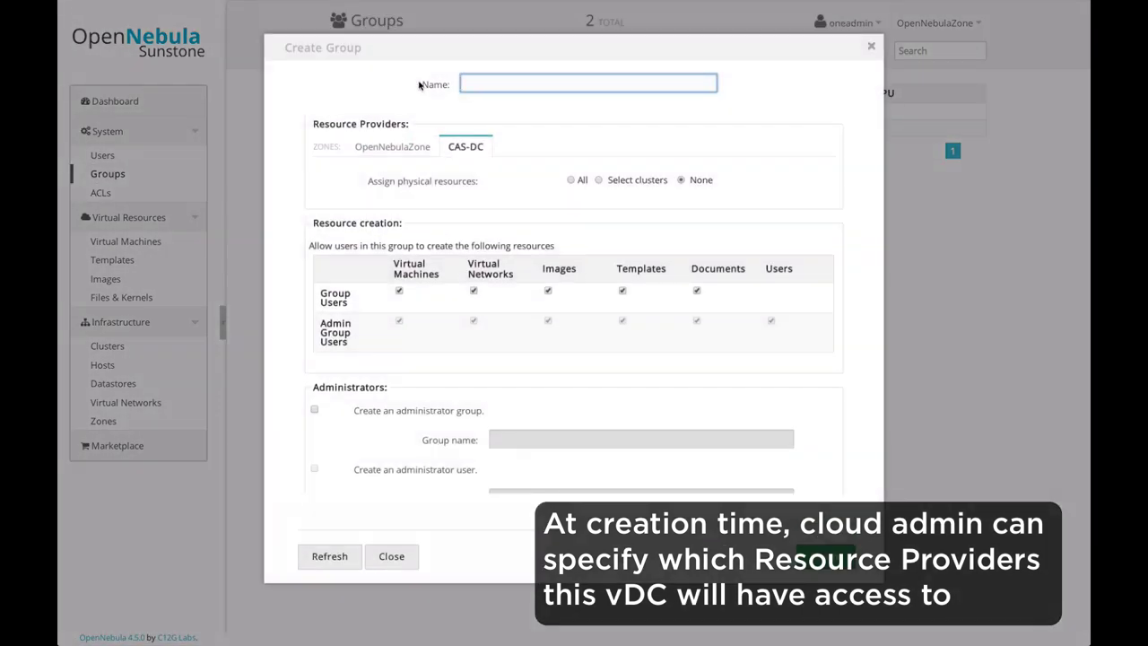
pyautogui.write('WebServerProvision')
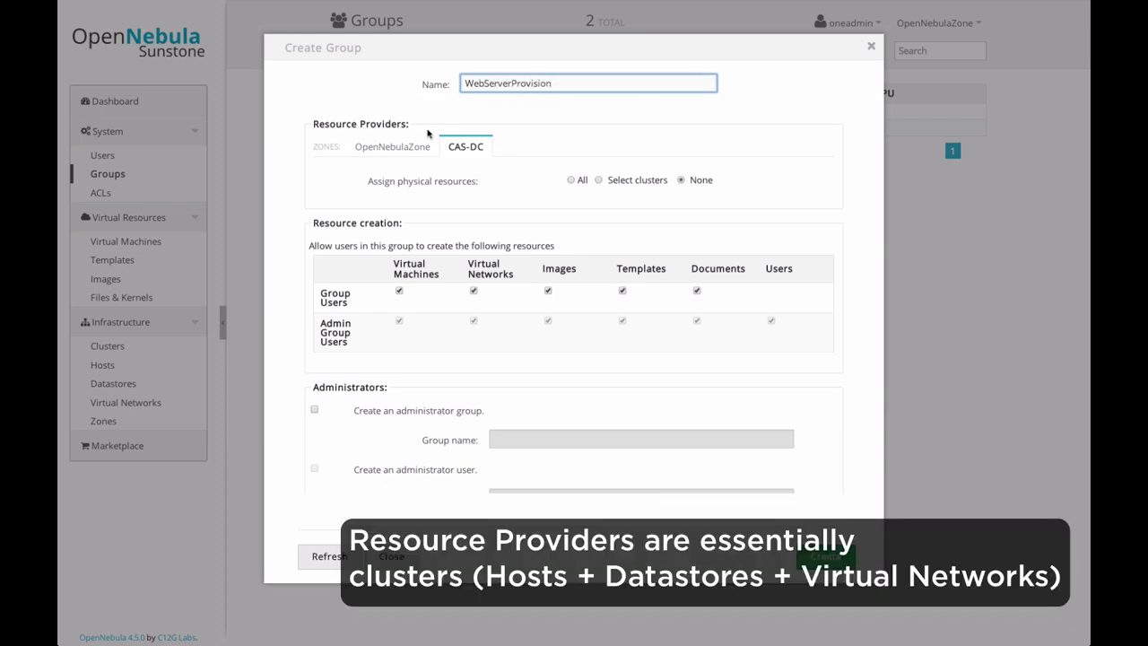
pyautogui.click(408, 147)
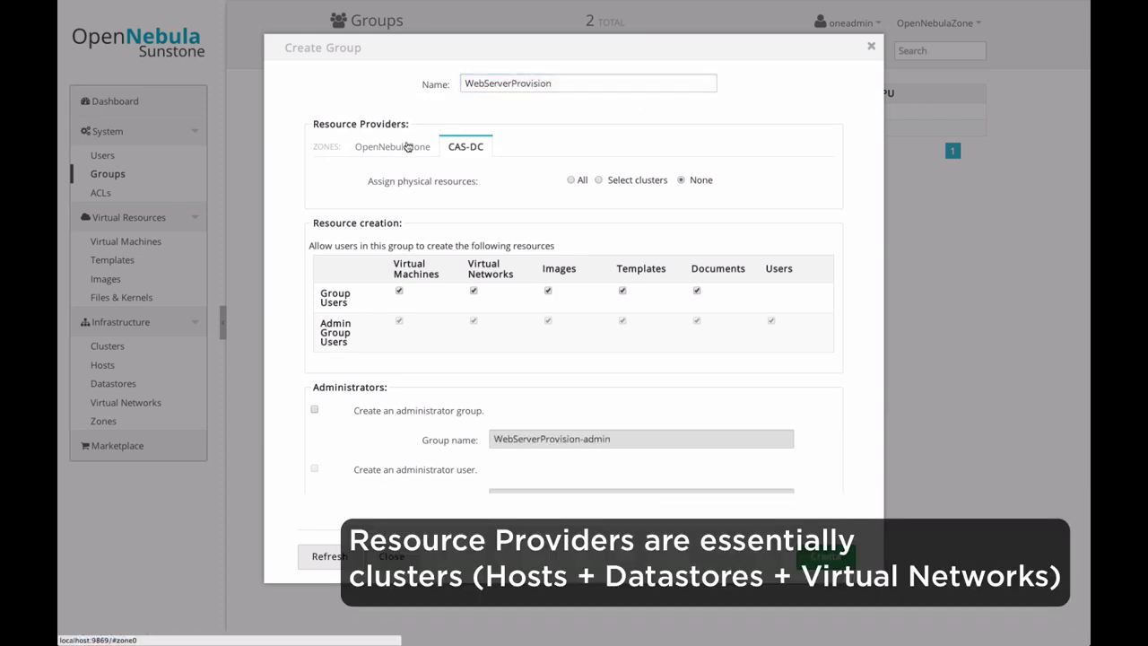
pyautogui.click(599, 181)
pyautogui.click(462, 273)
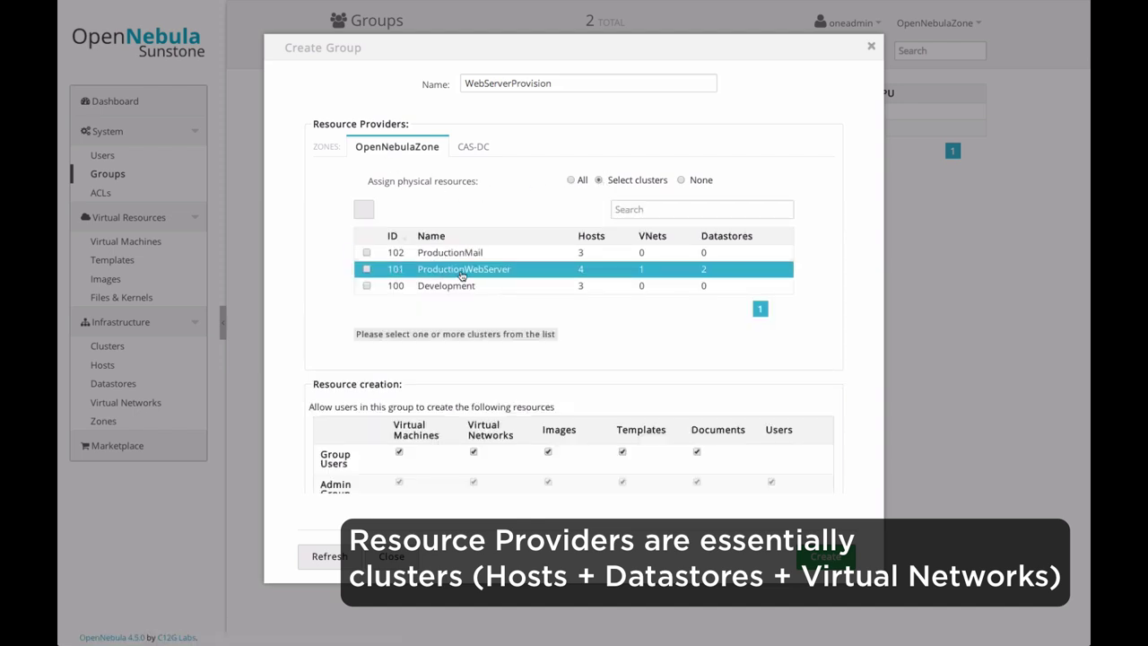
pyautogui.scroll(-3, 336, 307)
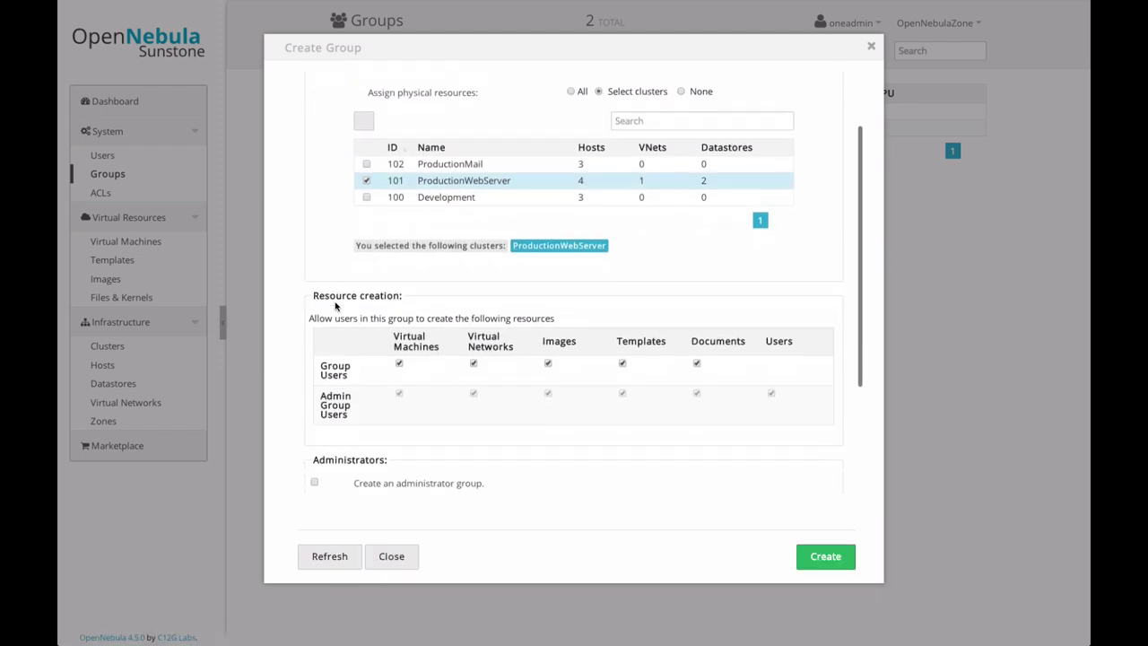
pyautogui.scroll(-3, 335, 307)
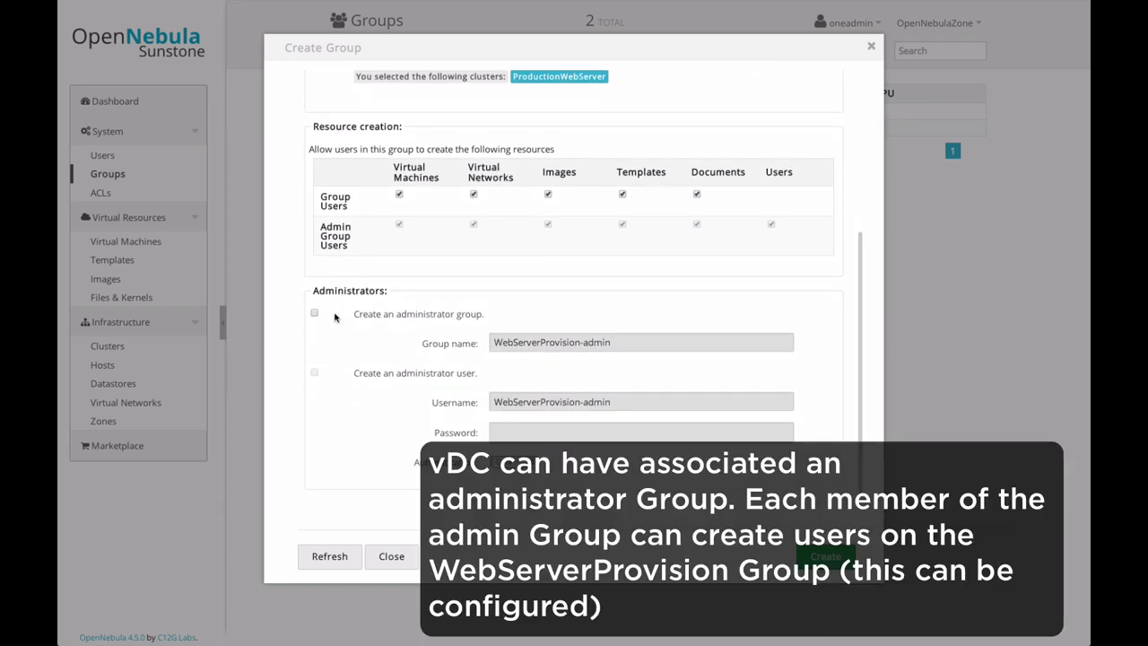
# Step: Enable the administrator group and admin user, set the admin's password, and create the group
pyautogui.click(315, 314)
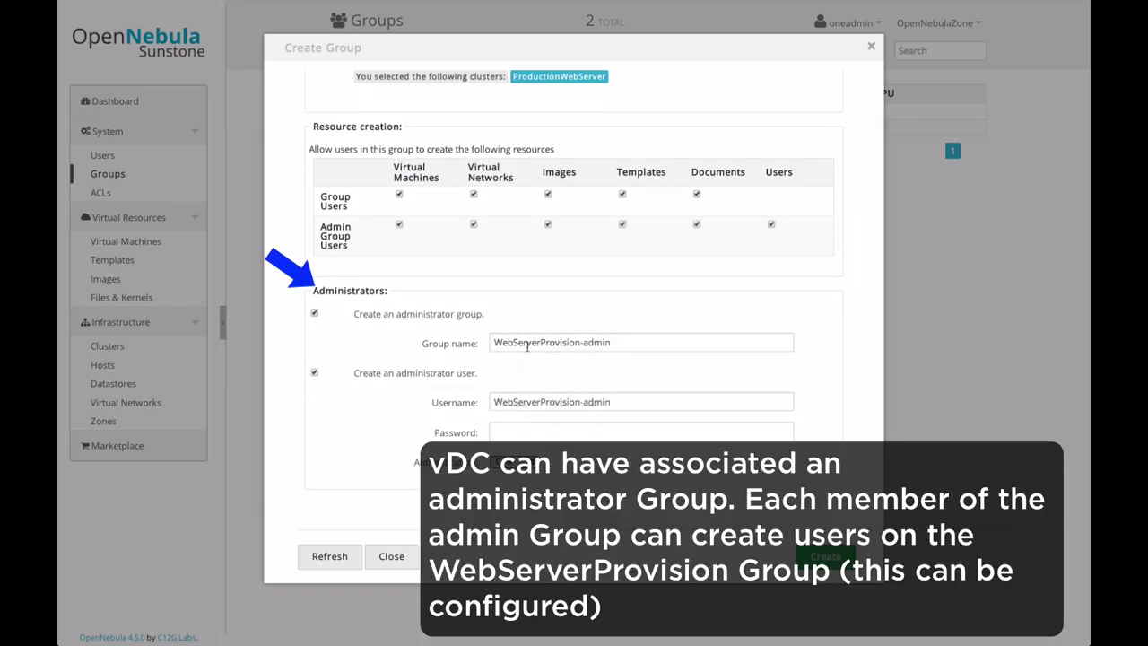
pyautogui.click(506, 435)
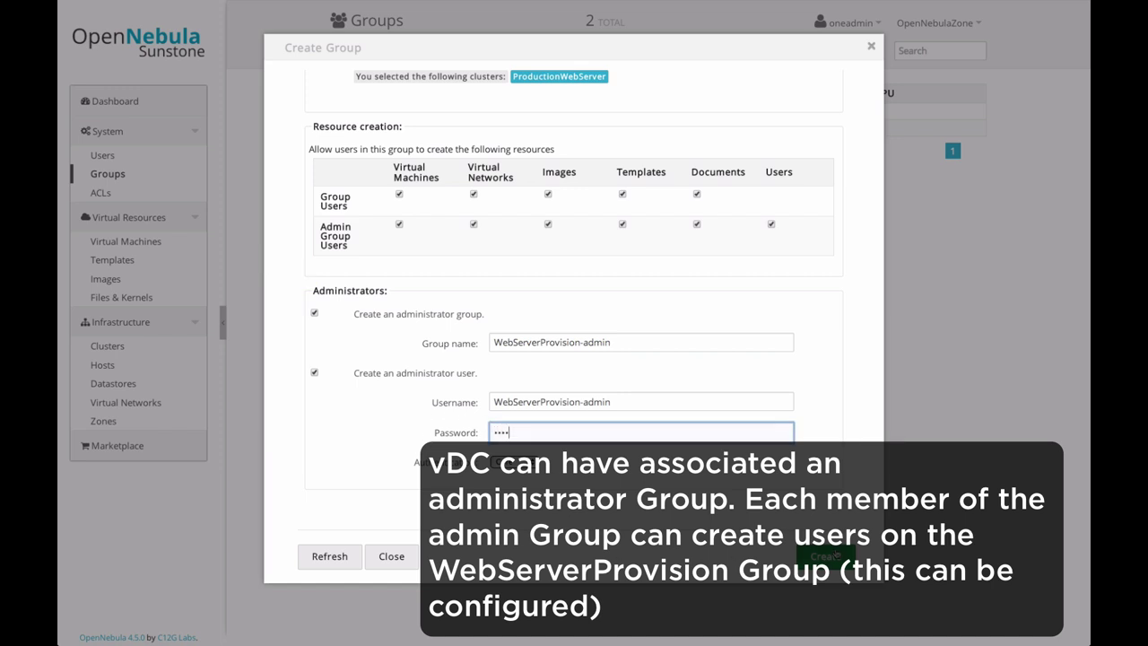
pyautogui.click(830, 555)
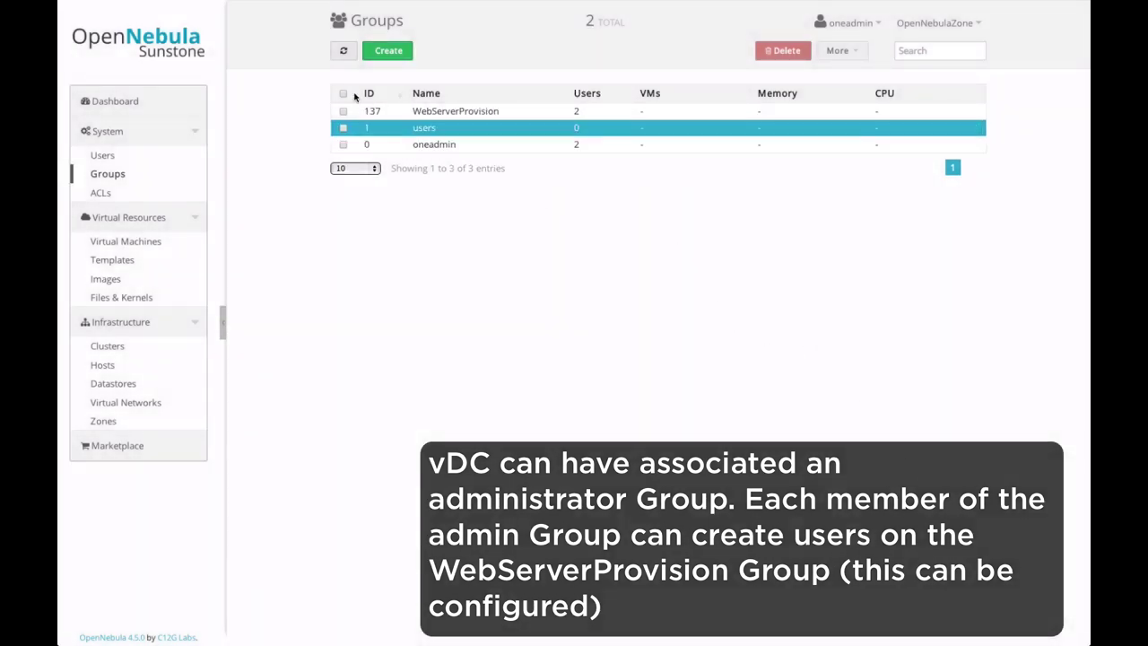
# Step: Confirm WebServerProvision's resource provider is cluster 101, then refresh and select WebServerProvision-admin (ID 138)
pyautogui.click(430, 111)
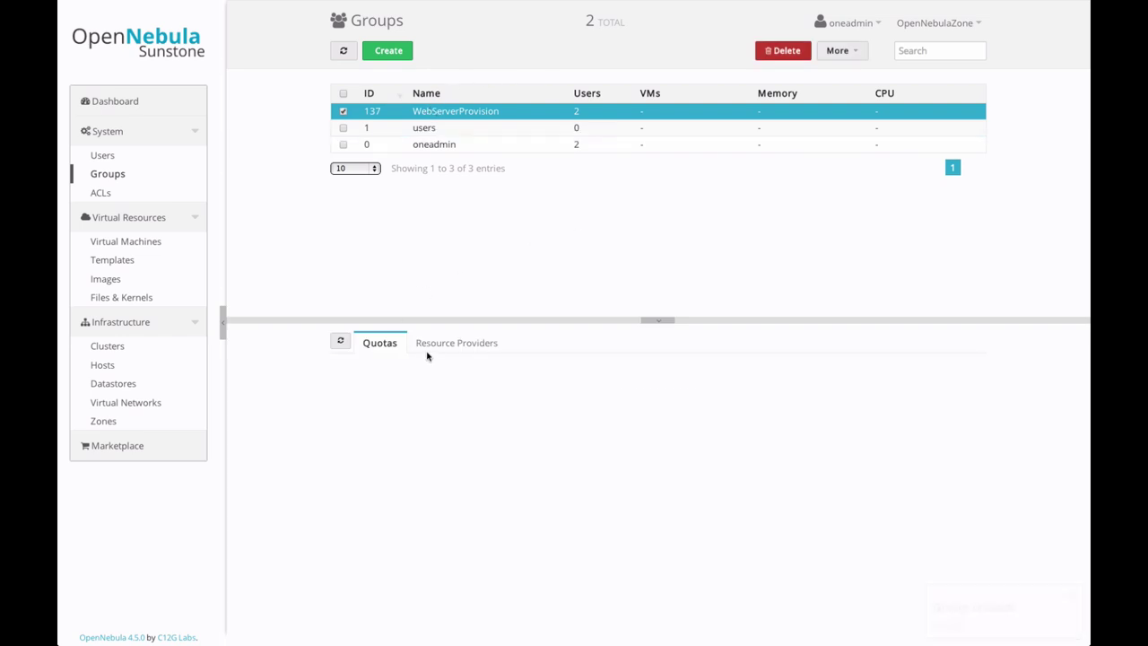
pyautogui.click(451, 346)
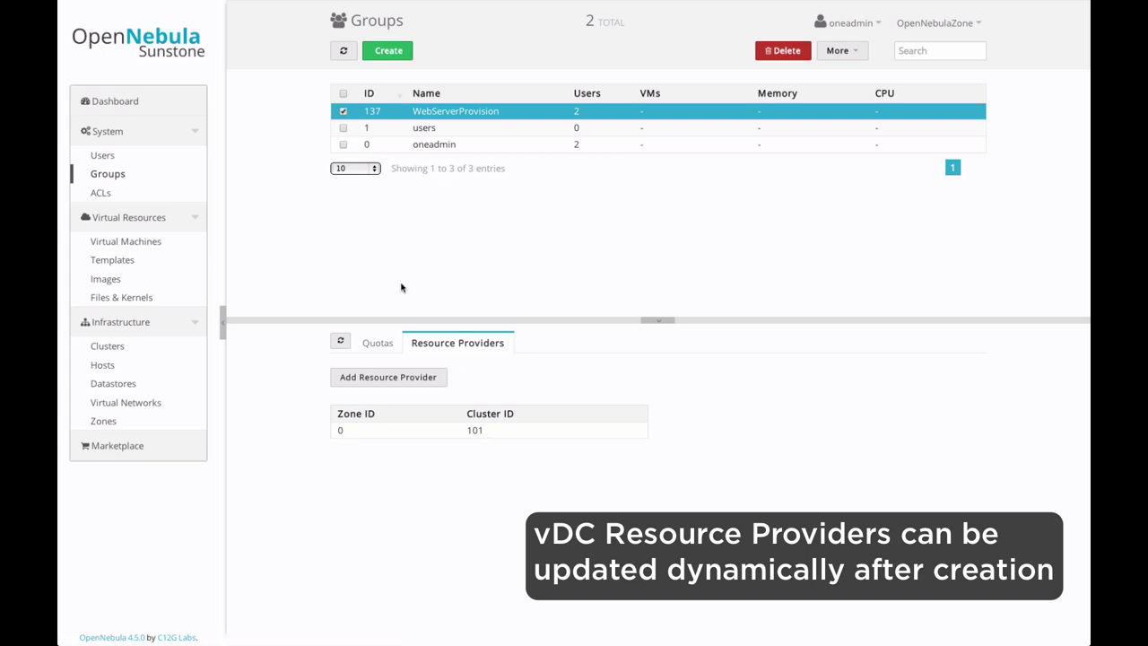
pyautogui.click(343, 50)
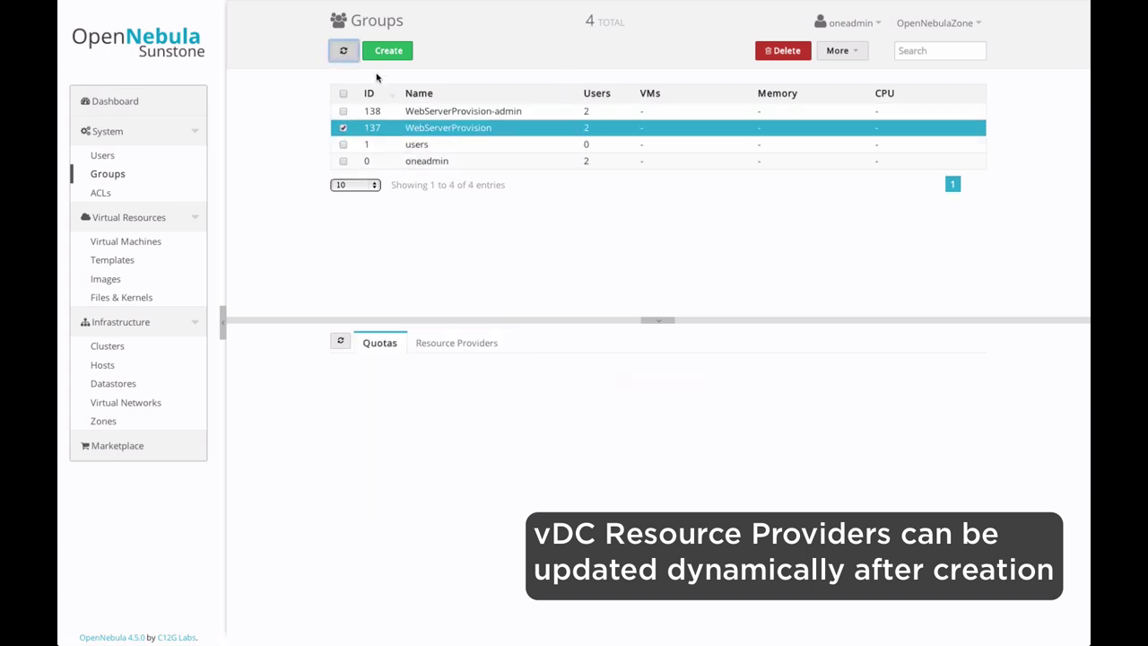
pyautogui.click(420, 110)
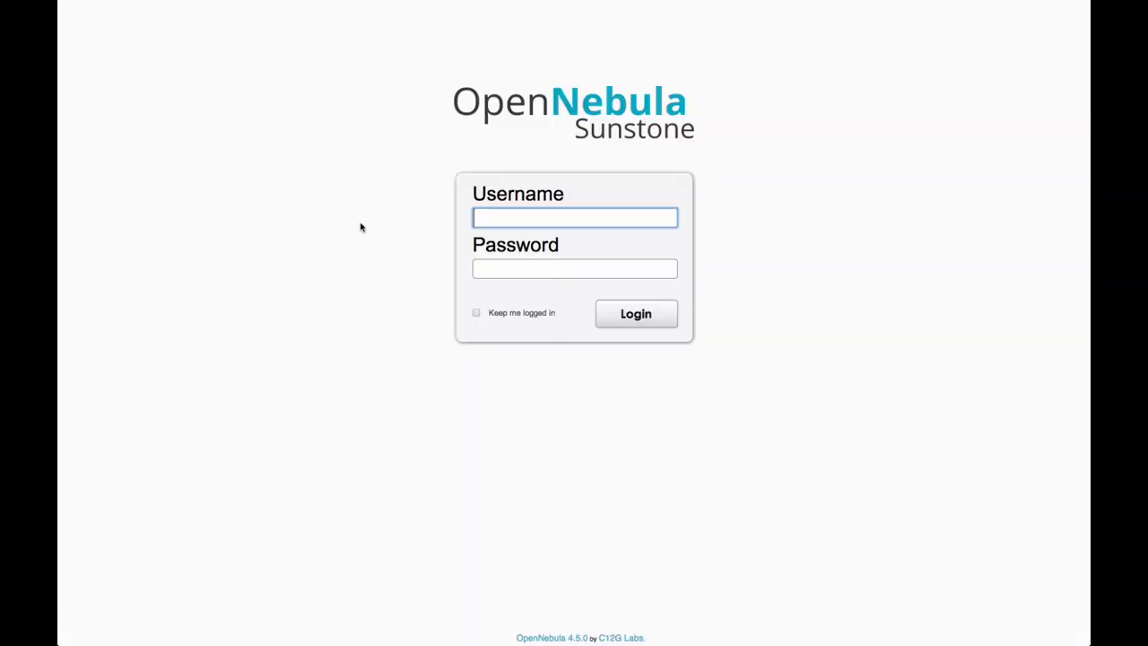
# Step: Log in as WebServerProvision-admin with the account password
pyautogui.write('Wwe')
pyautogui.press('BackSpace')
pyautogui.press('BackSpace')
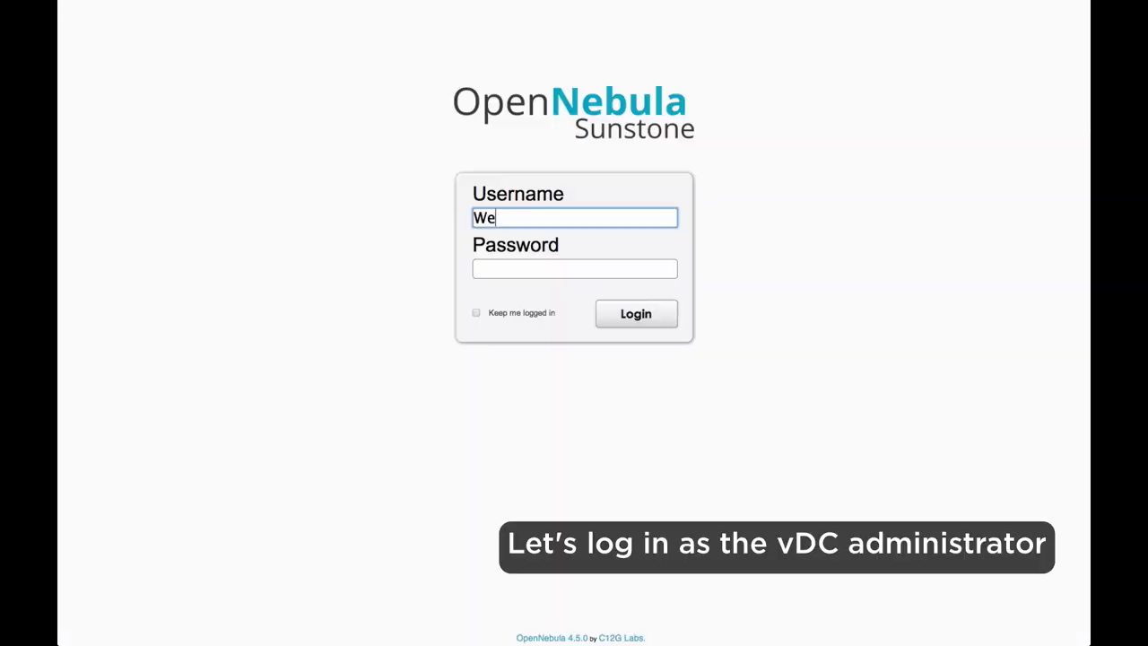
pyautogui.write('ebServerPro')
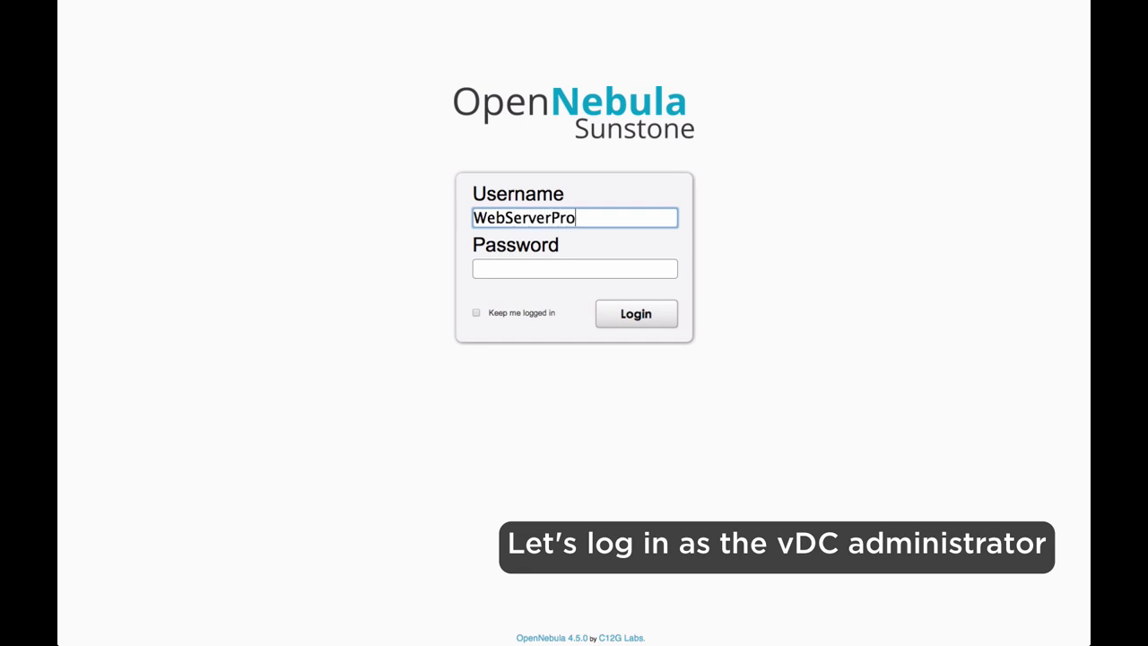
pyautogui.write('vision-admin')
pyautogui.press('Tab')
pyautogui.write('pass')
pyautogui.press('Return')
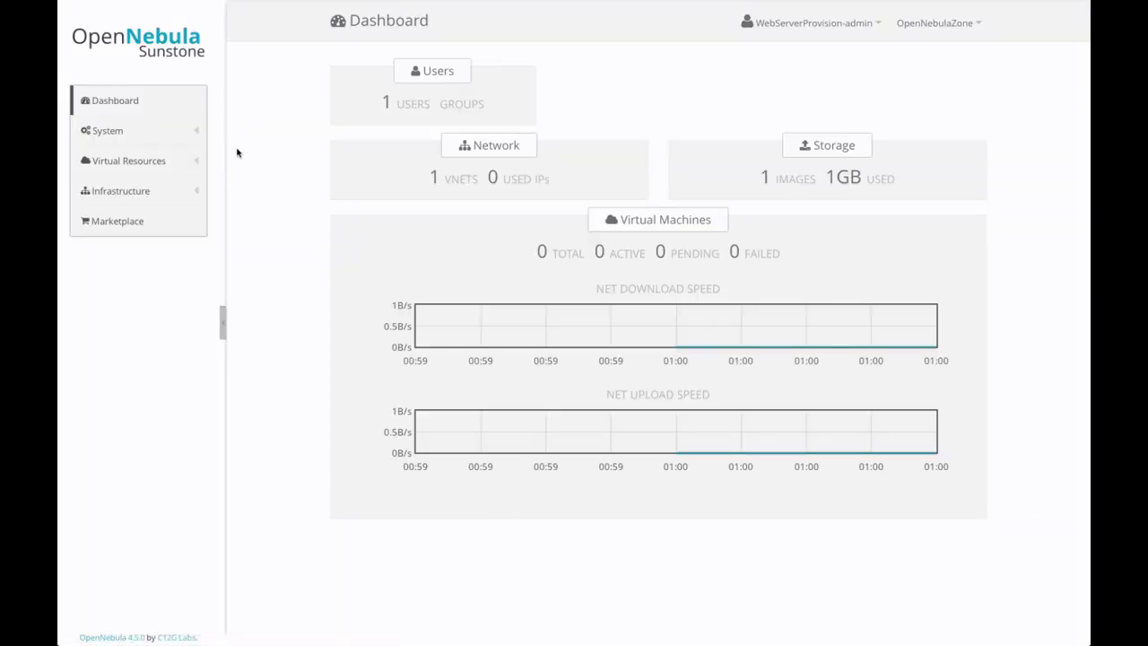
# Step: Go to System > Users, listing only WebServerProvision-admin, and bring up the Create User dialog
pyautogui.click(192, 139)
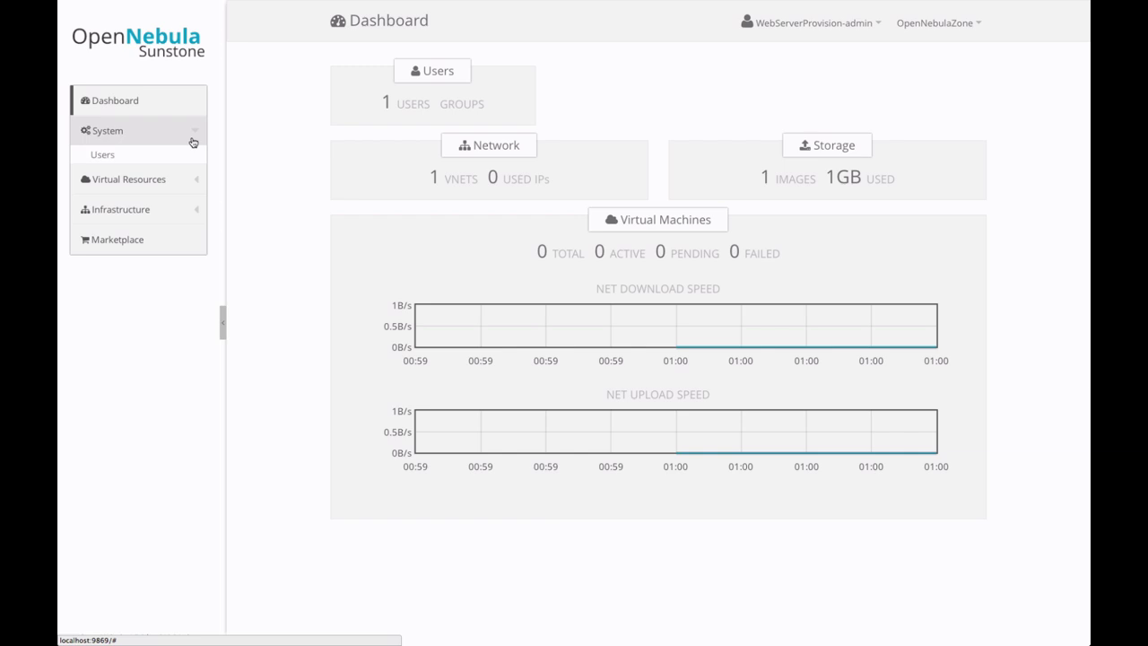
pyautogui.click(133, 159)
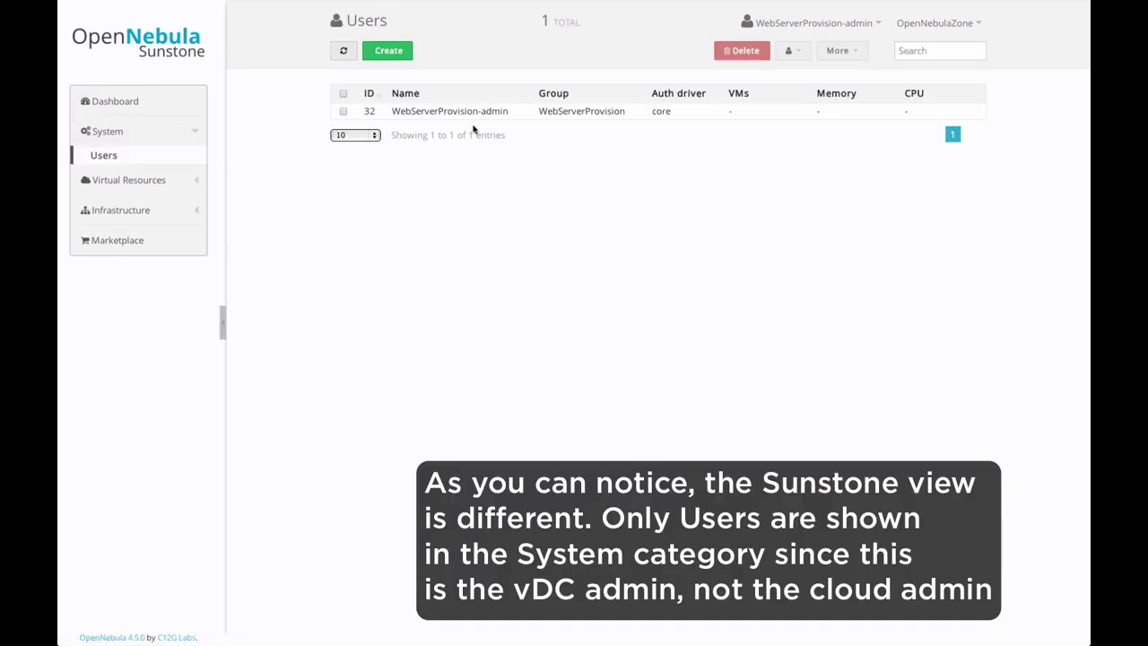
pyautogui.click(399, 54)
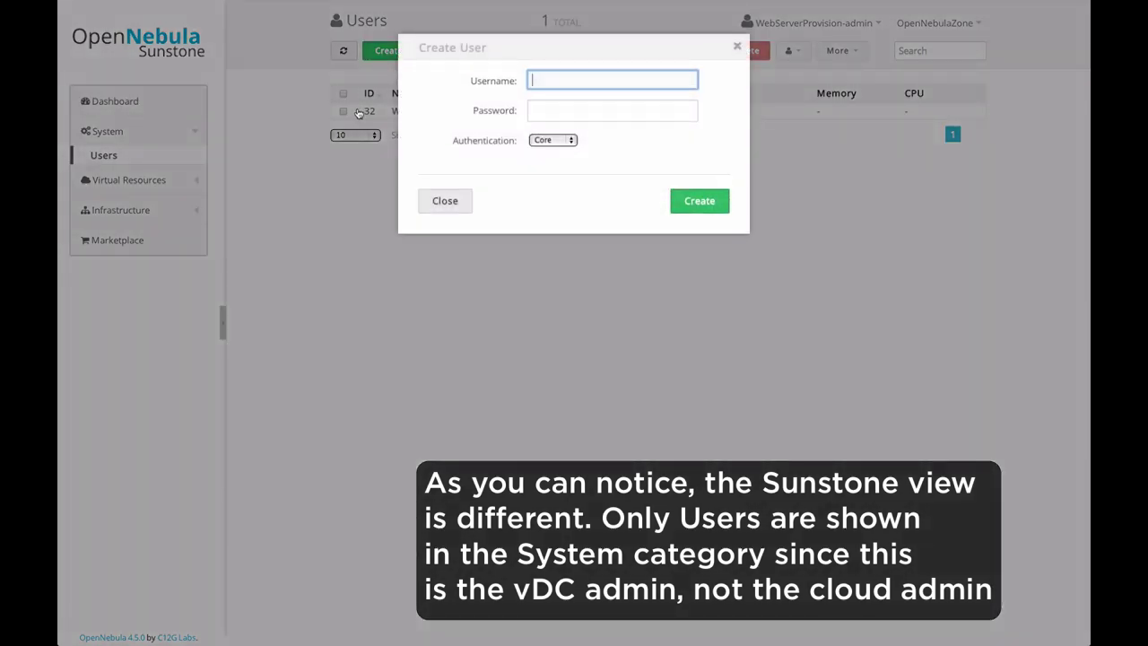
# Step: Create the core-authenticated user DevEng with a password, bringing the Users list to two
pyautogui.write('DevEng')
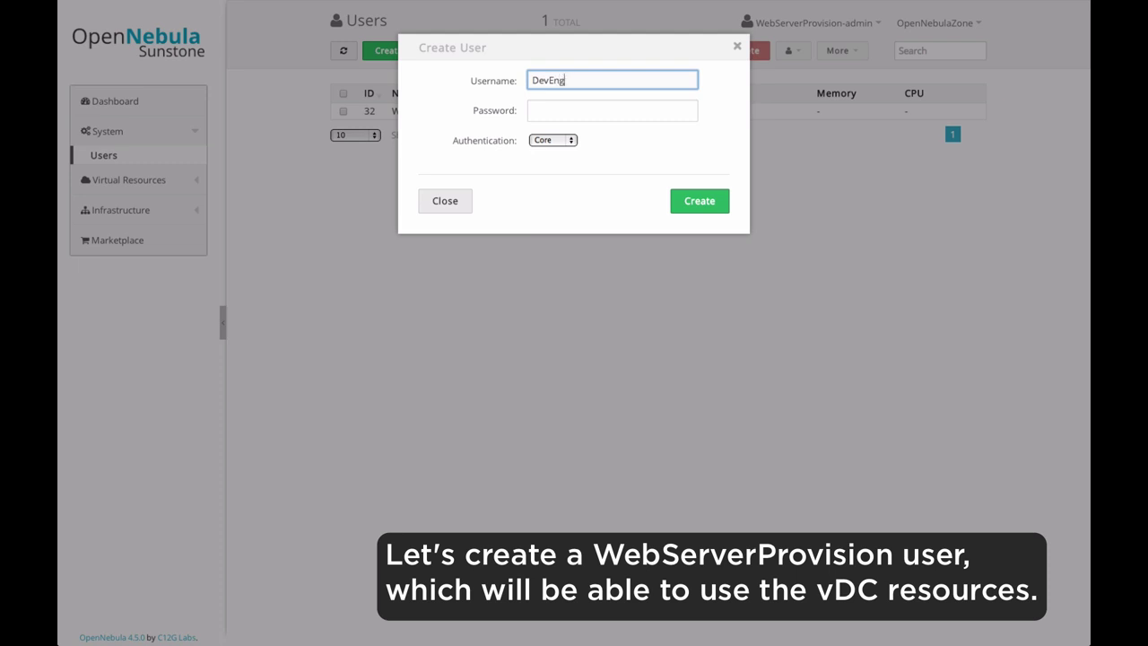
pyautogui.click(613, 110)
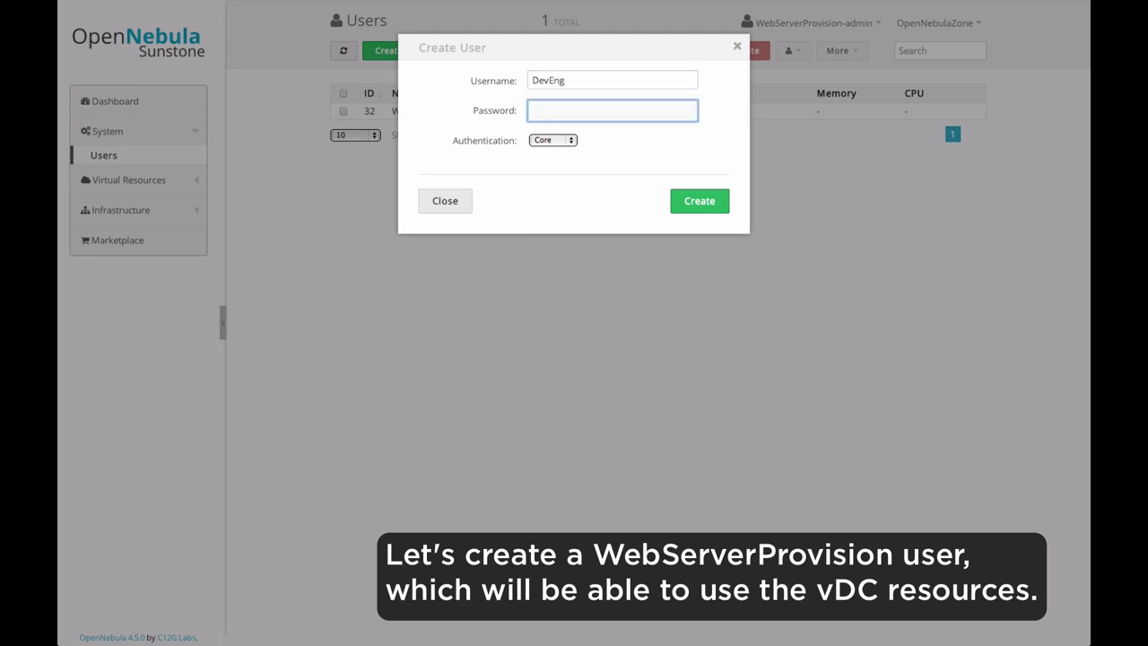
pyautogui.press('Return')
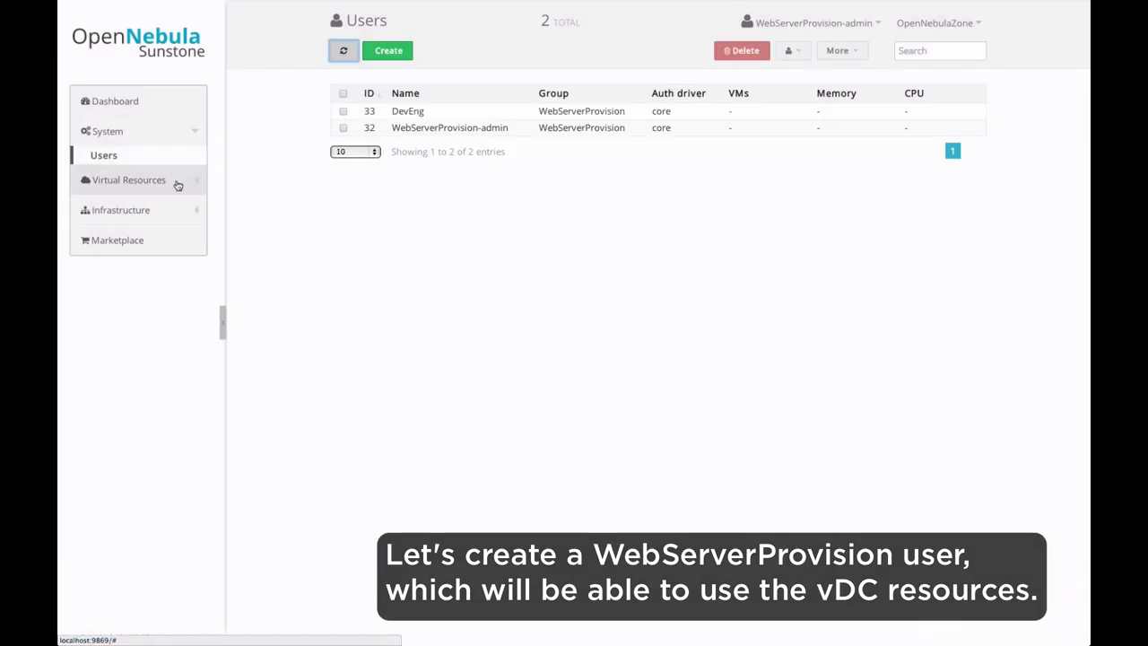
pyautogui.click(851, 27)
# Step: Sign out and log back in as DevEng with its password
pyautogui.click(792, 66)
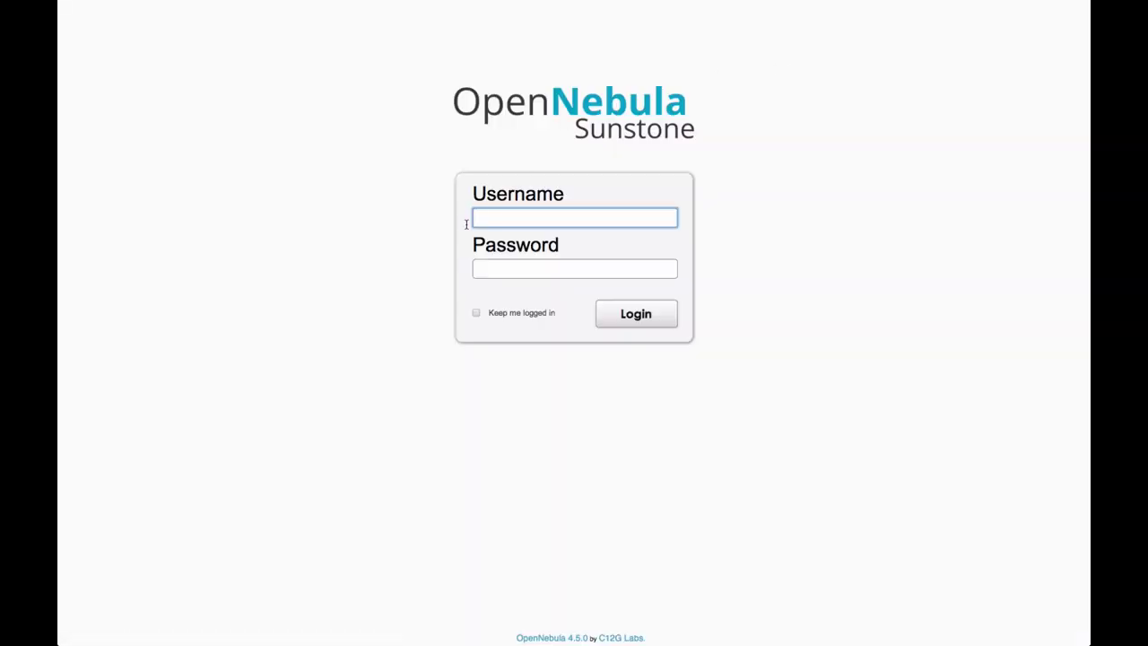
pyautogui.write('DevEng')
pyautogui.press('Tab')
pyautogui.write('••••')
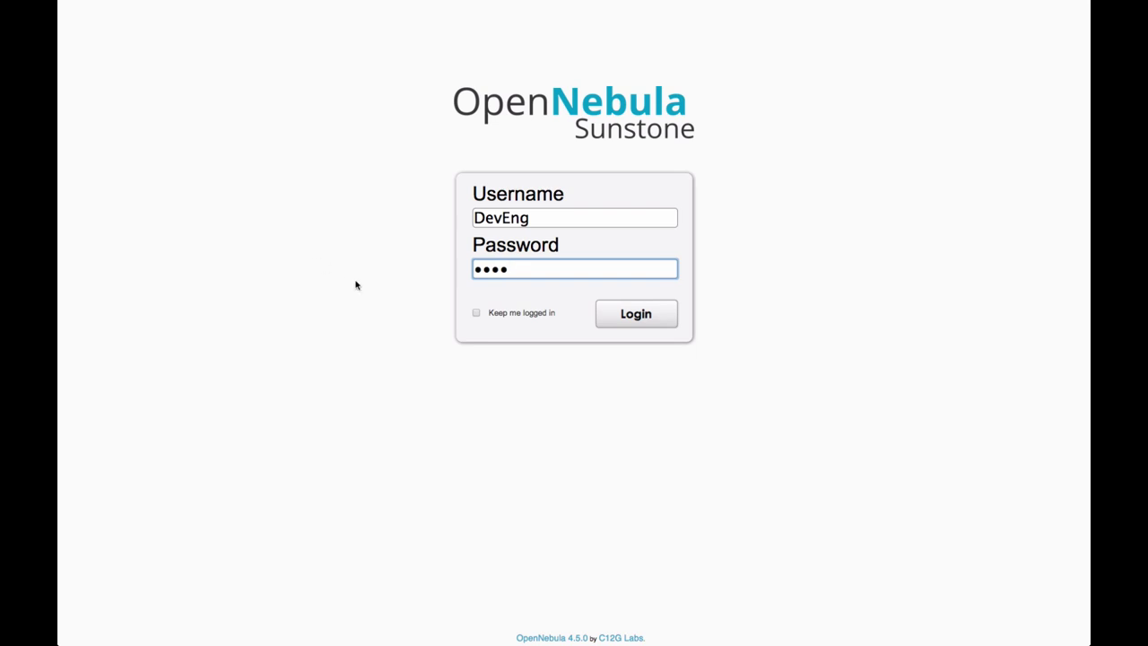
pyautogui.click(638, 314)
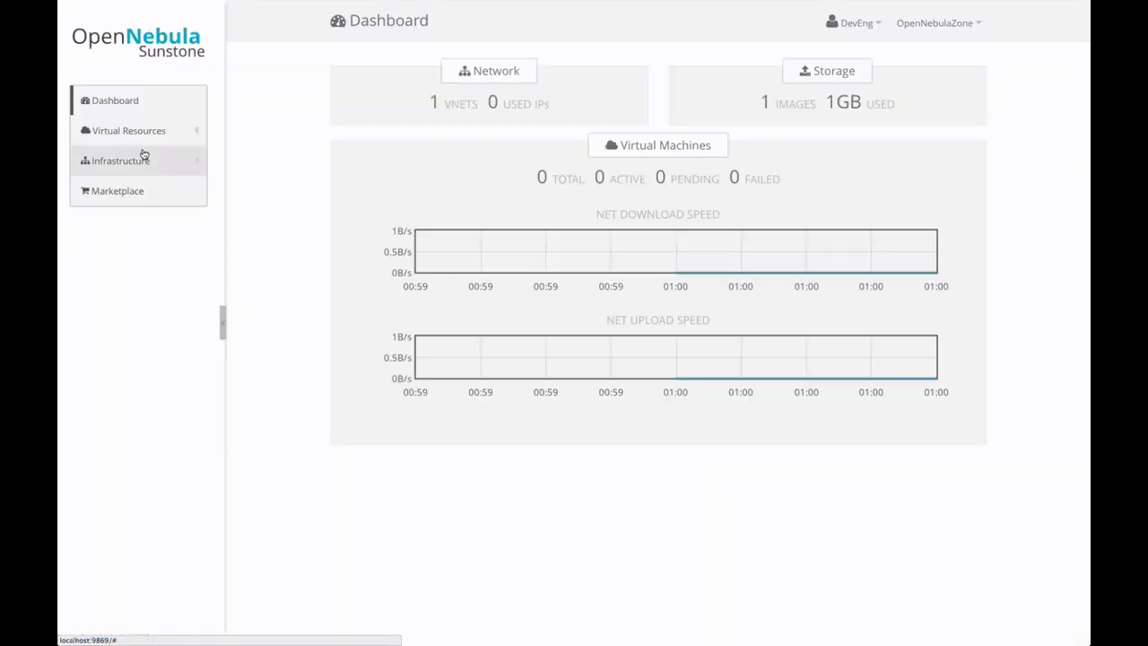
# Step: Open the empty Virtual Resources > Templates list and begin a new VM template
pyautogui.click(140, 141)
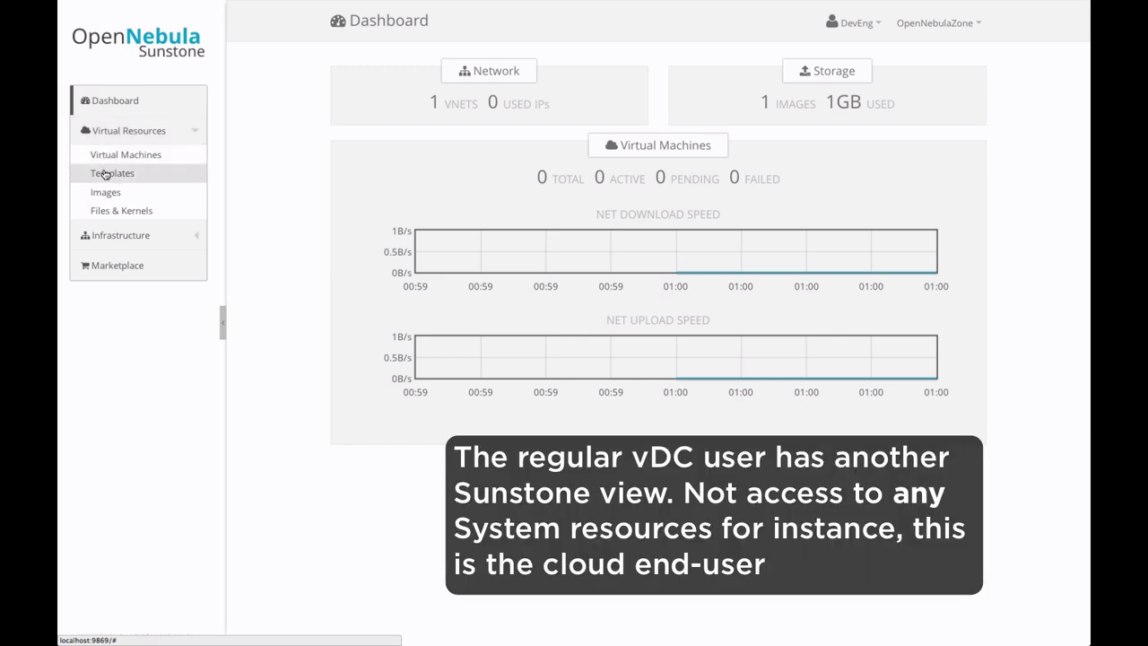
pyautogui.click(105, 174)
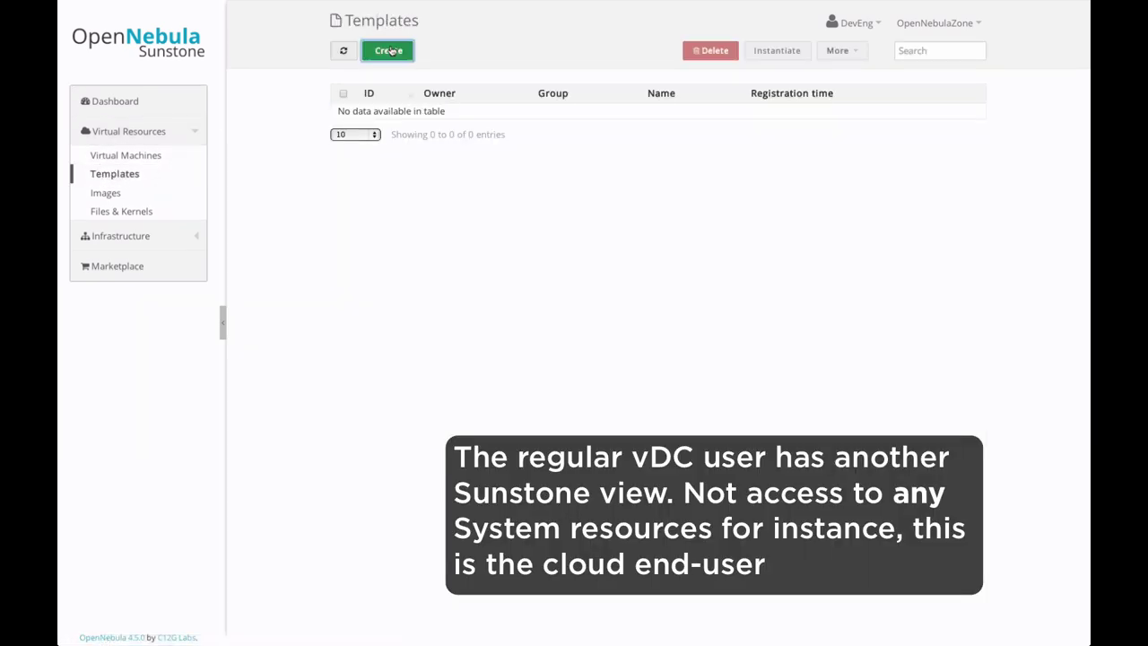
pyautogui.click(389, 50)
# Step: Save template MyWebServer with the WebServerImage disk and PublicNet network, then select it
pyautogui.write('MyWebServer')
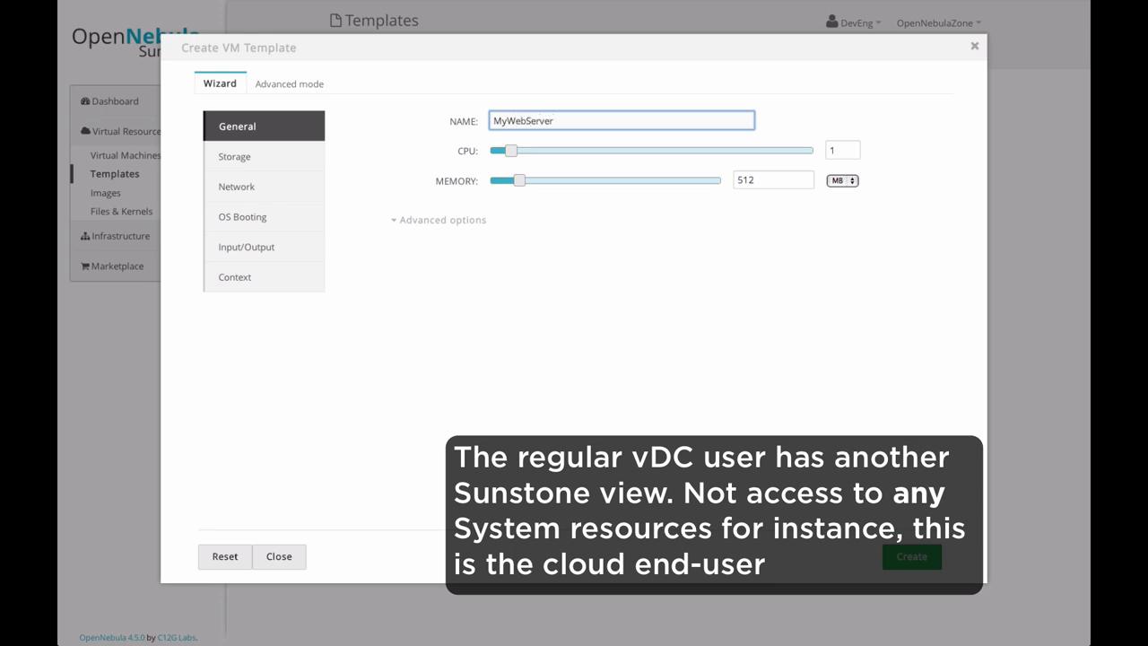
pyautogui.click(279, 159)
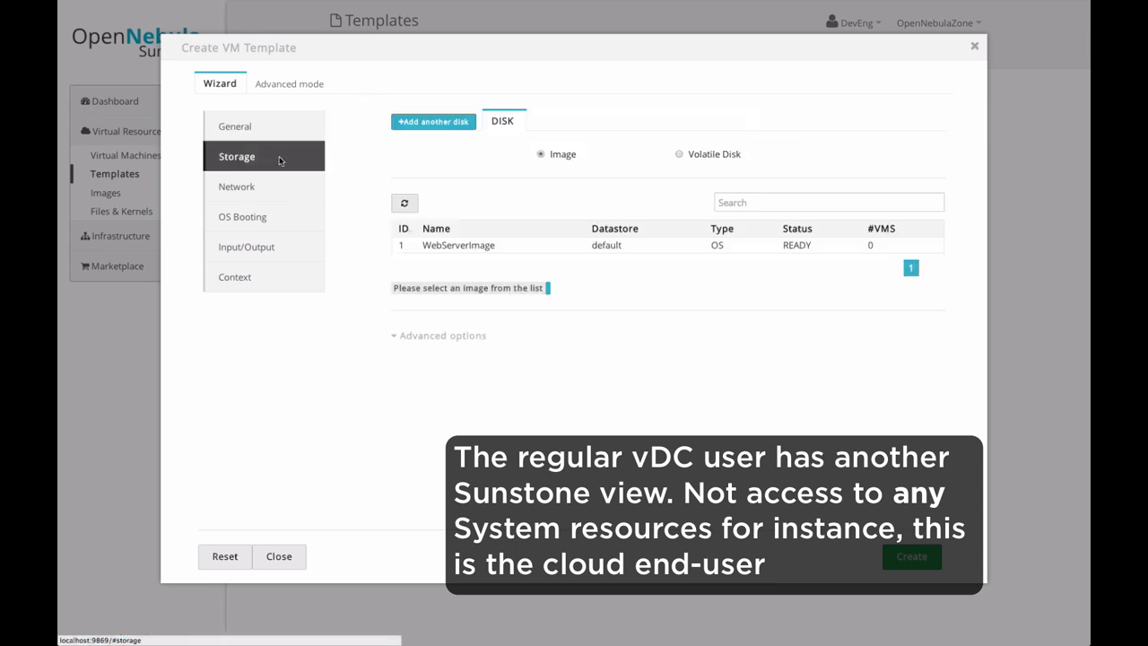
pyautogui.click(444, 246)
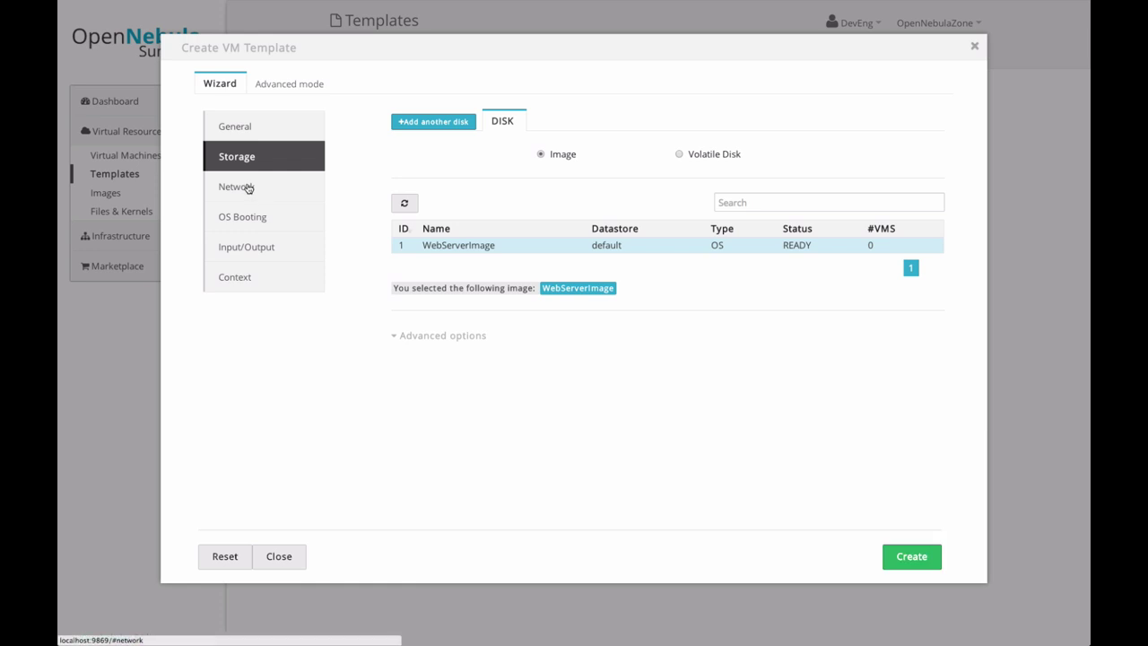
pyautogui.click(249, 188)
pyautogui.click(500, 198)
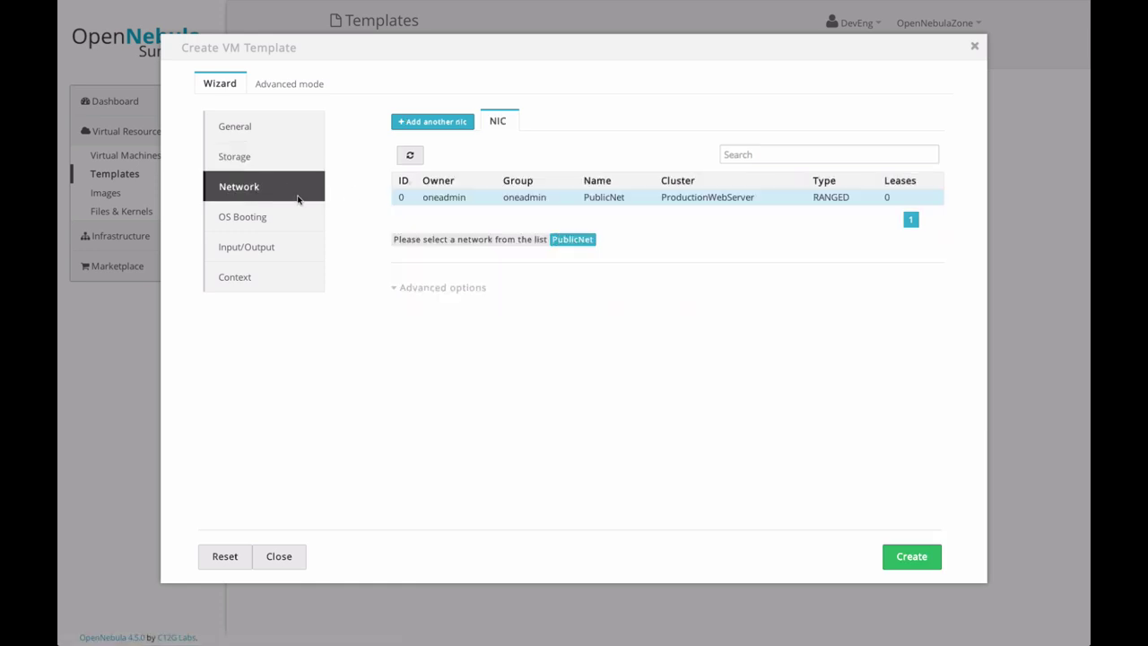
pyautogui.click(912, 557)
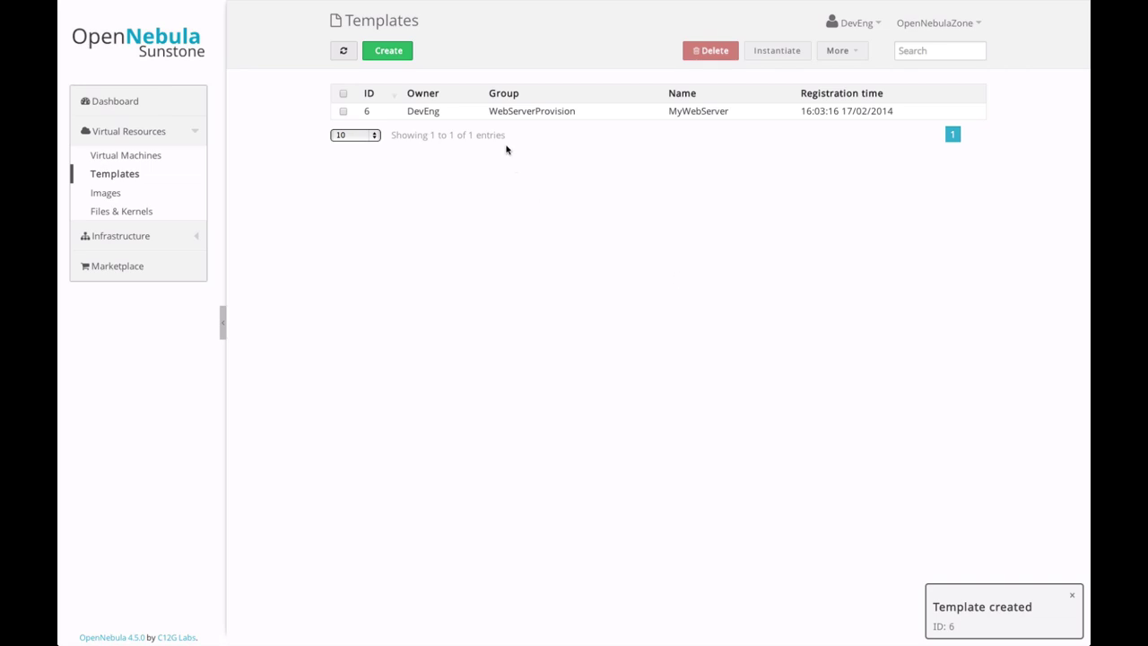
pyautogui.click(532, 113)
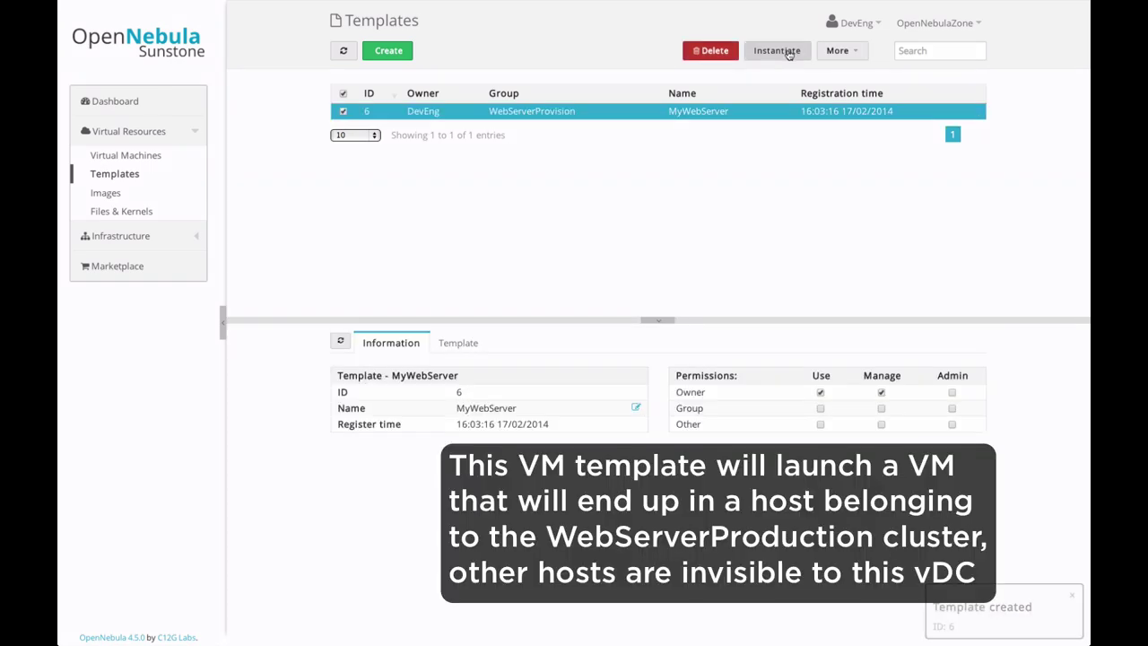
# Step: Instantiate MyWebServer as one VM named WebServerFE
pyautogui.click(777, 51)
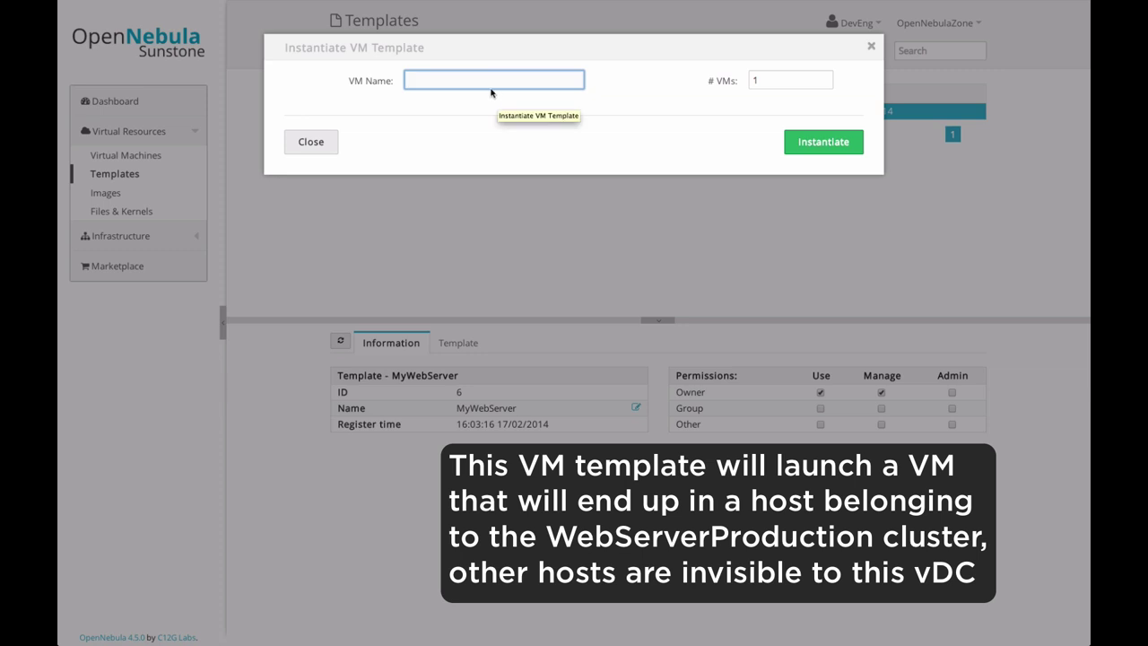
pyautogui.write('WebServerFE')
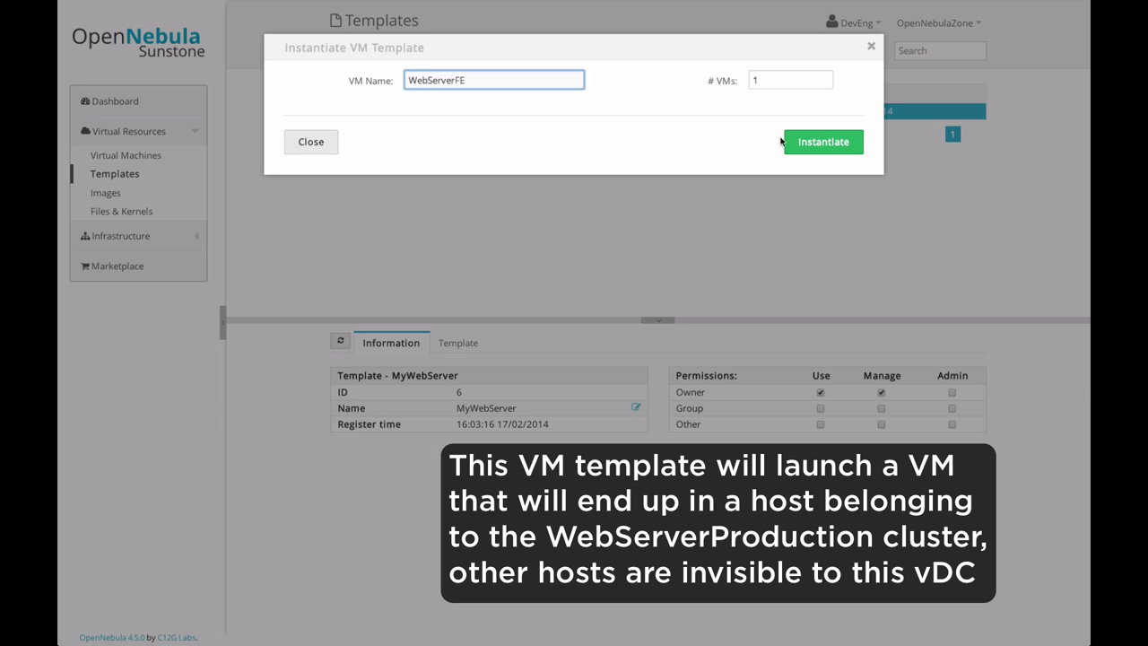
pyautogui.click(786, 142)
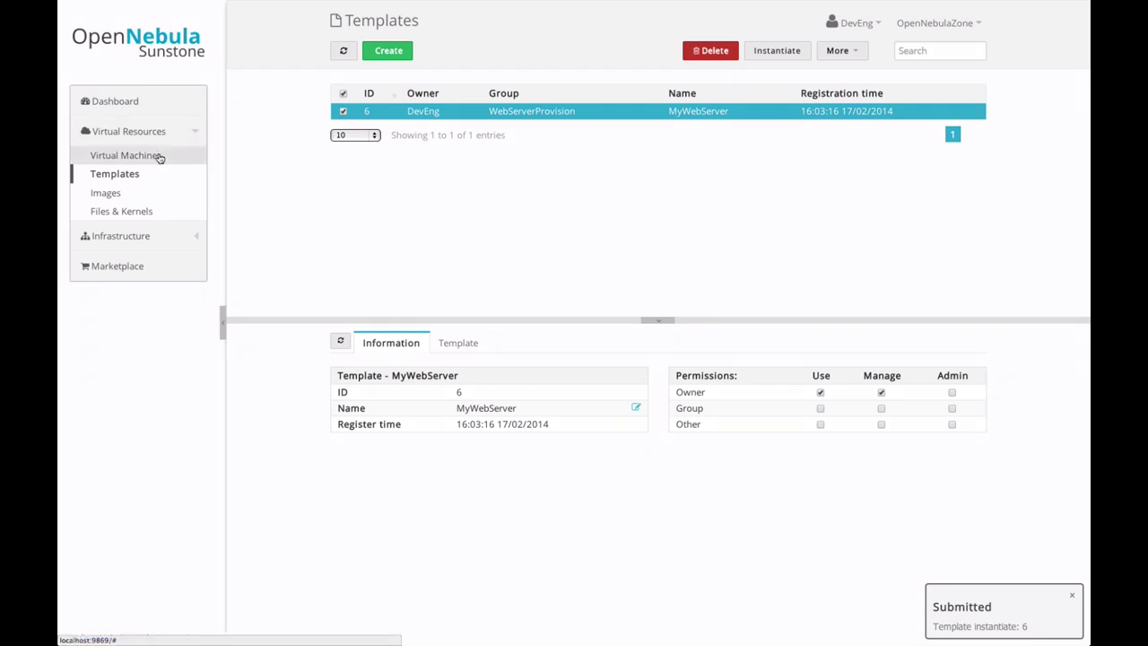
# Step: Select WebServerFE (ID 4) in the Virtual Machines list and refresh to check its state and host
pyautogui.click(160, 157)
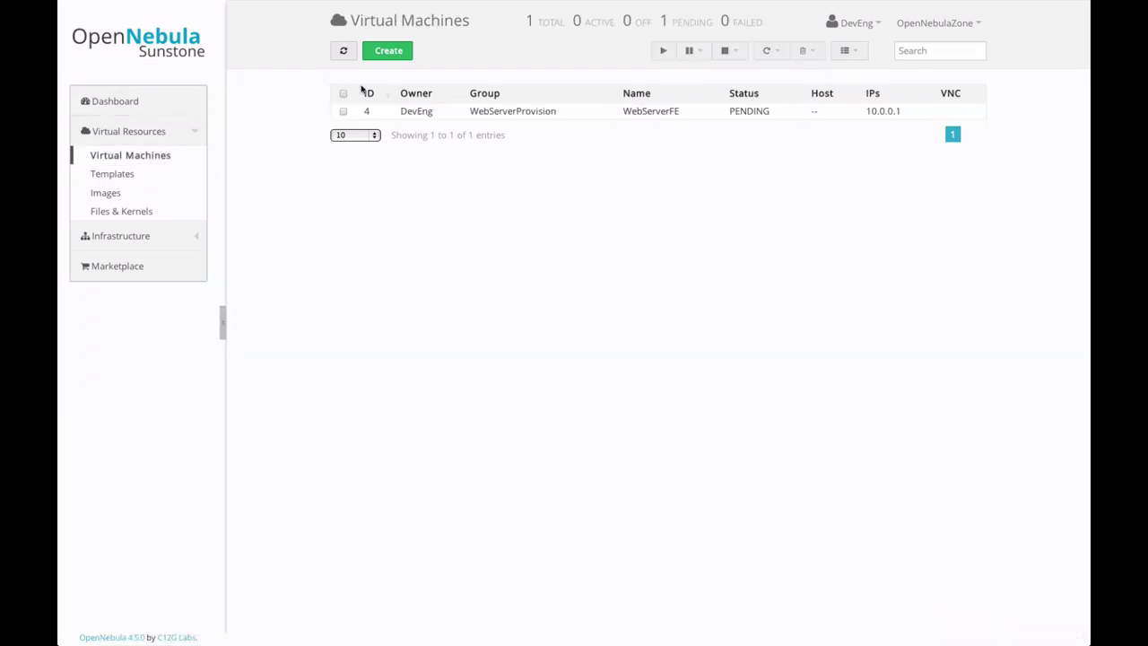
pyautogui.click(484, 111)
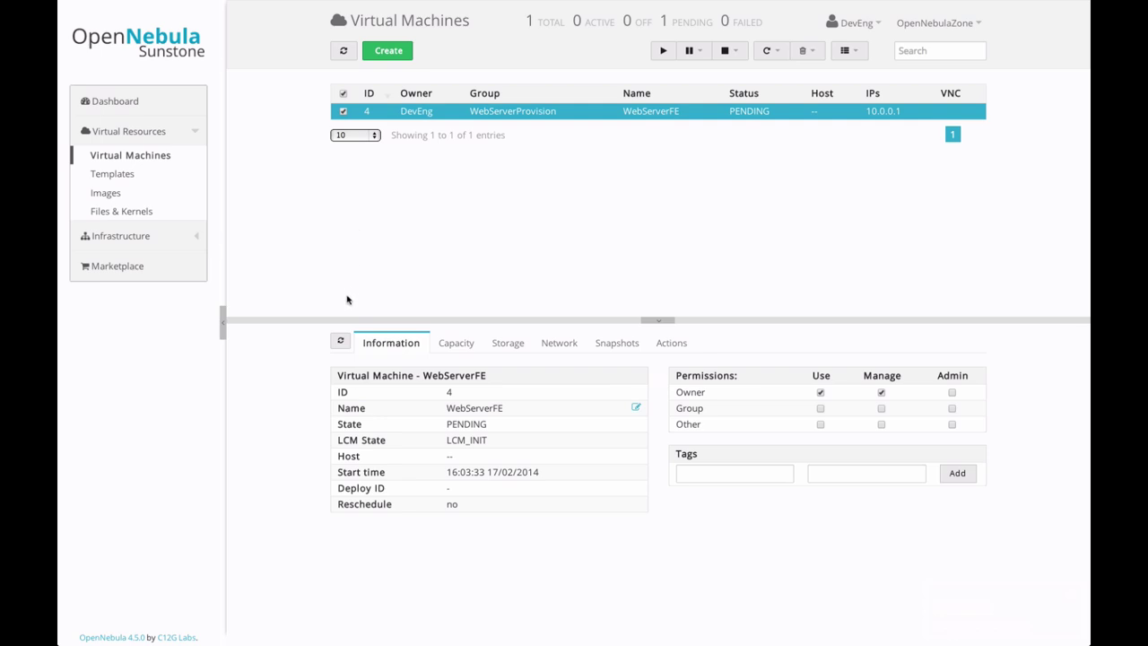
pyautogui.click(343, 52)
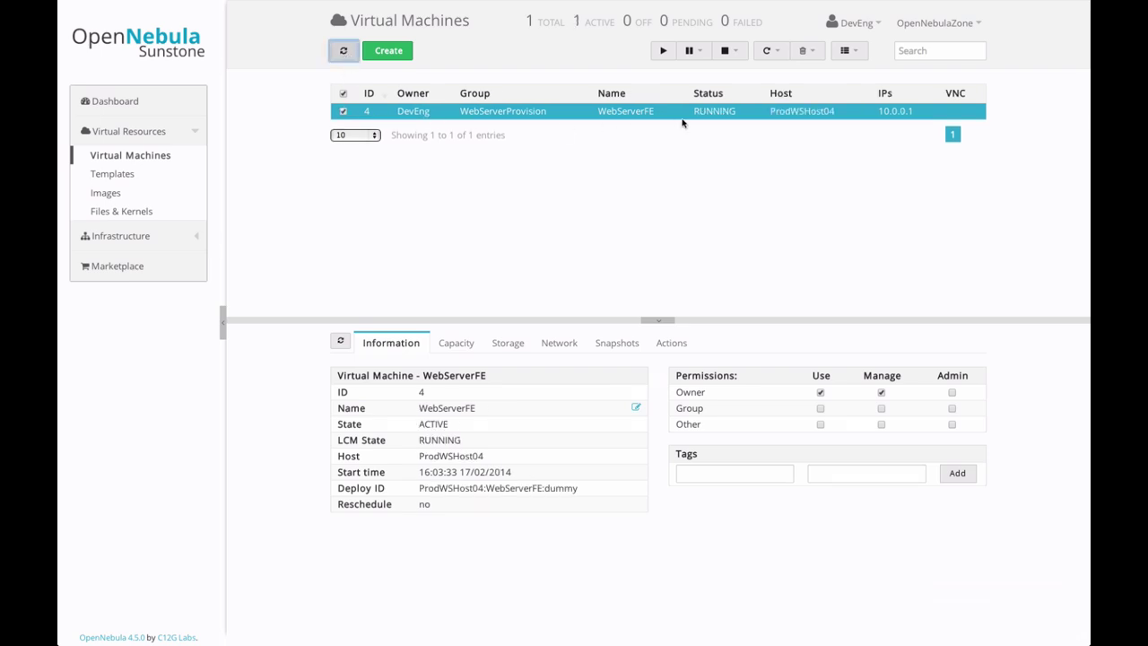